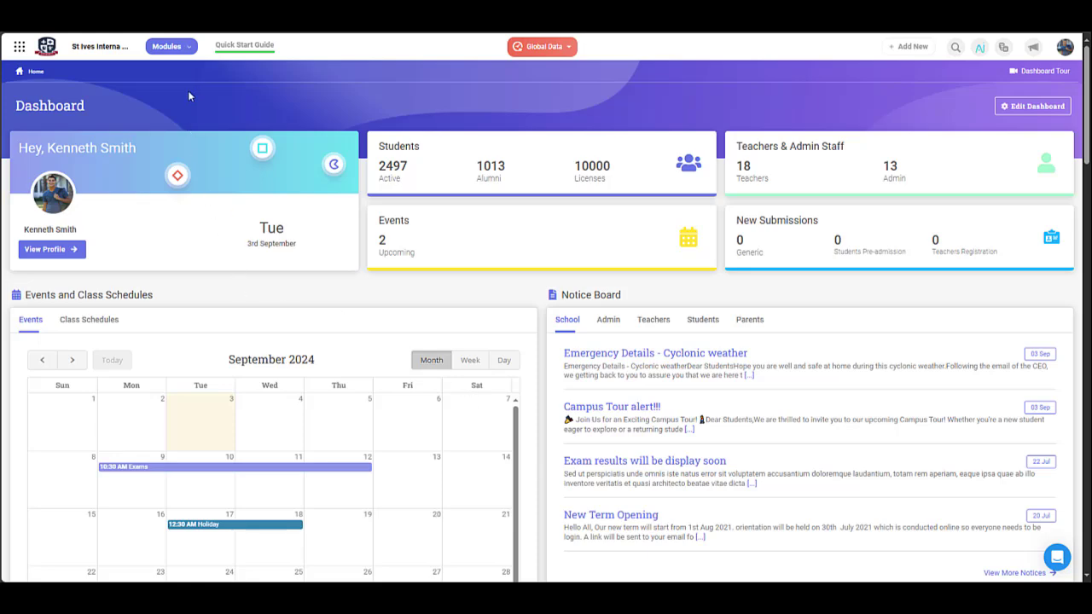
Show the Student Information System modules in the Modules menu.
click(180, 47)
click(158, 139)
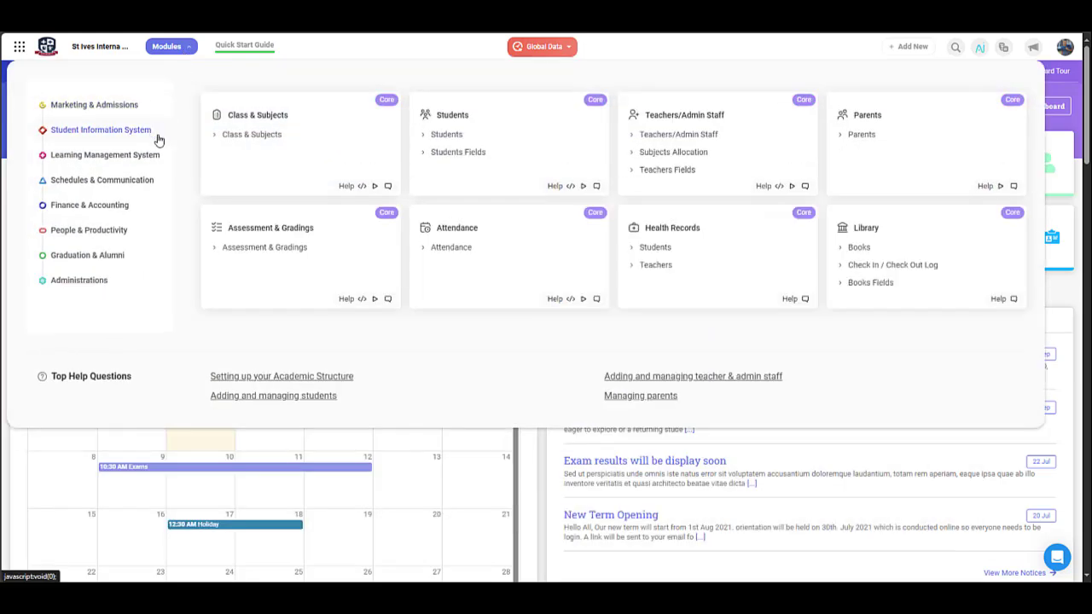
Go to Assessment & Gradings and view Grade Setup's five assessment categories, Exam to Participation.
click(254, 248)
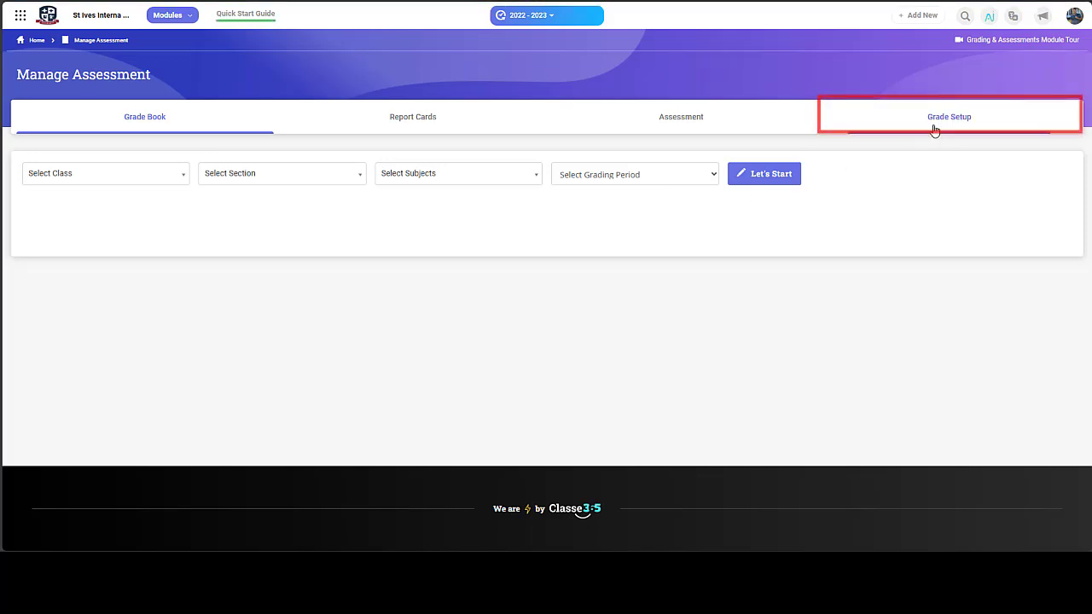
click(926, 164)
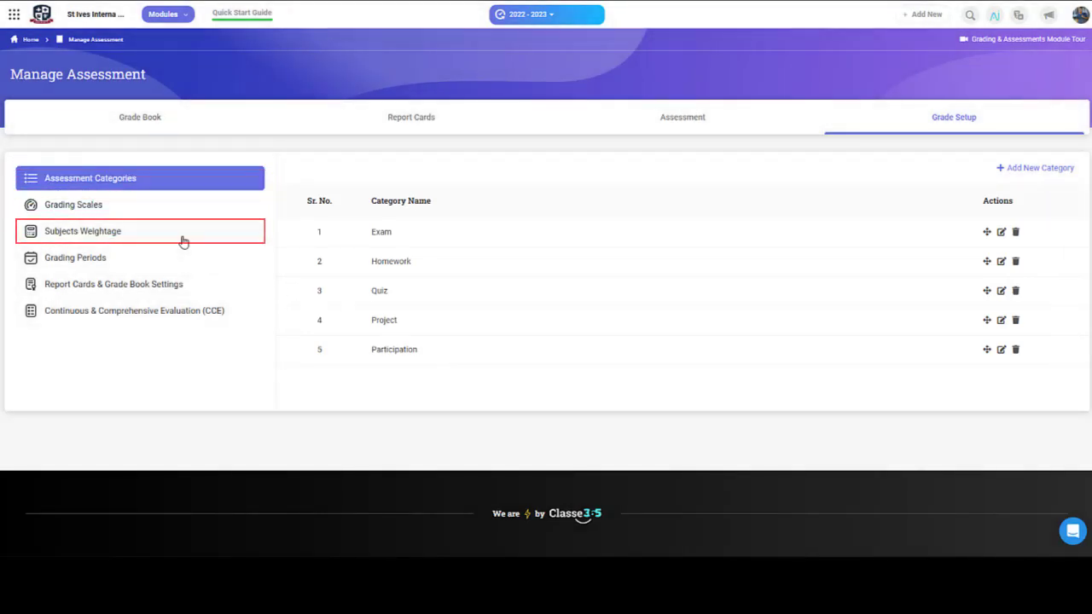
Open Subjects Weightage's Manage Weights page, where each category is weighted 10.
click(182, 242)
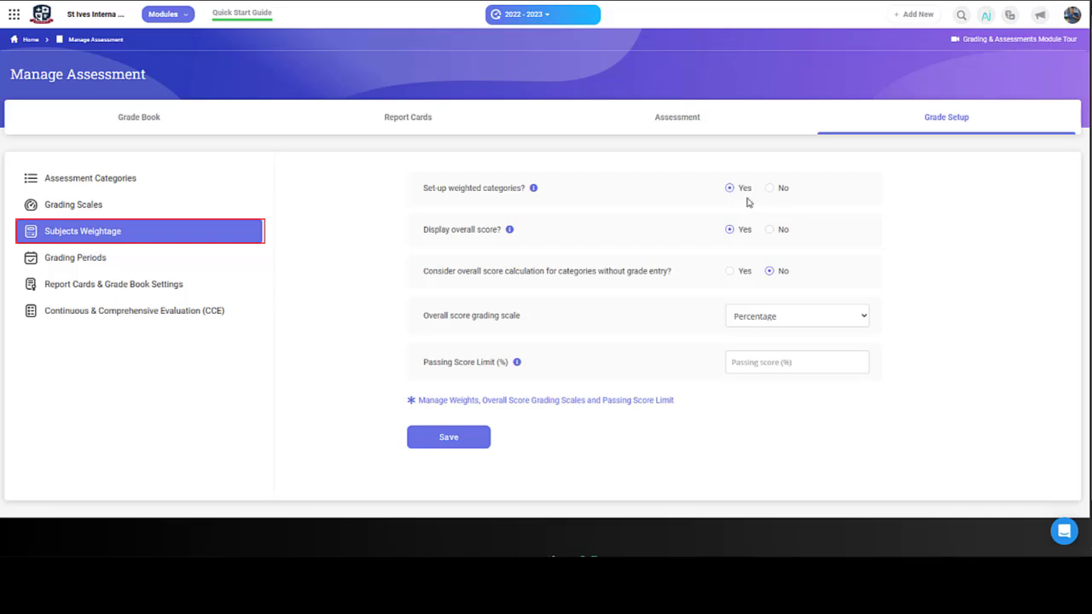
click(638, 402)
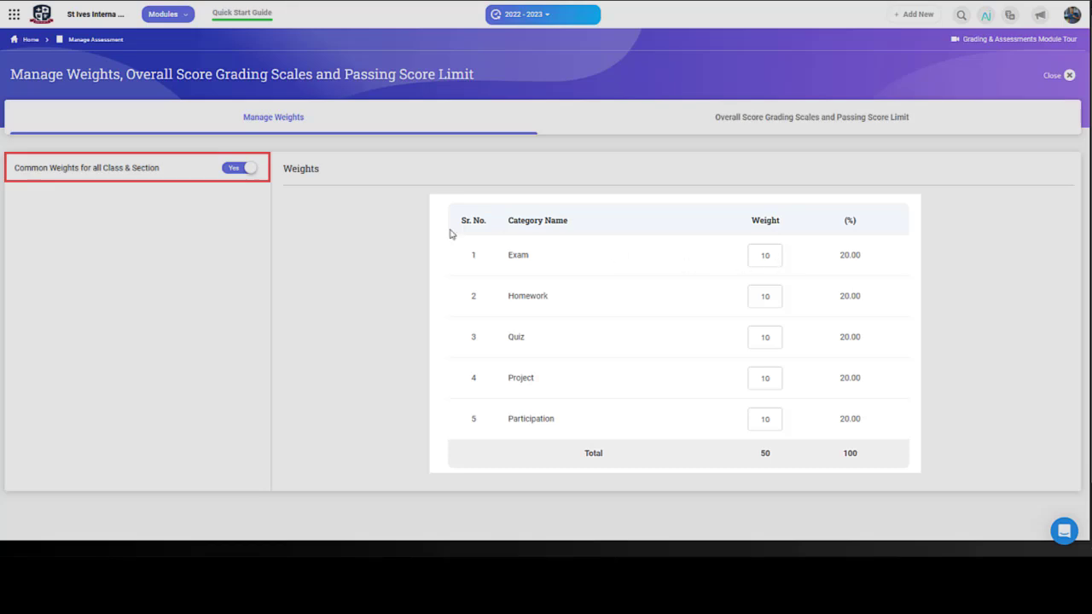
Turn Common Weights off and set the Maths Exam weight to 20 (33.33%, total 60).
click(238, 171)
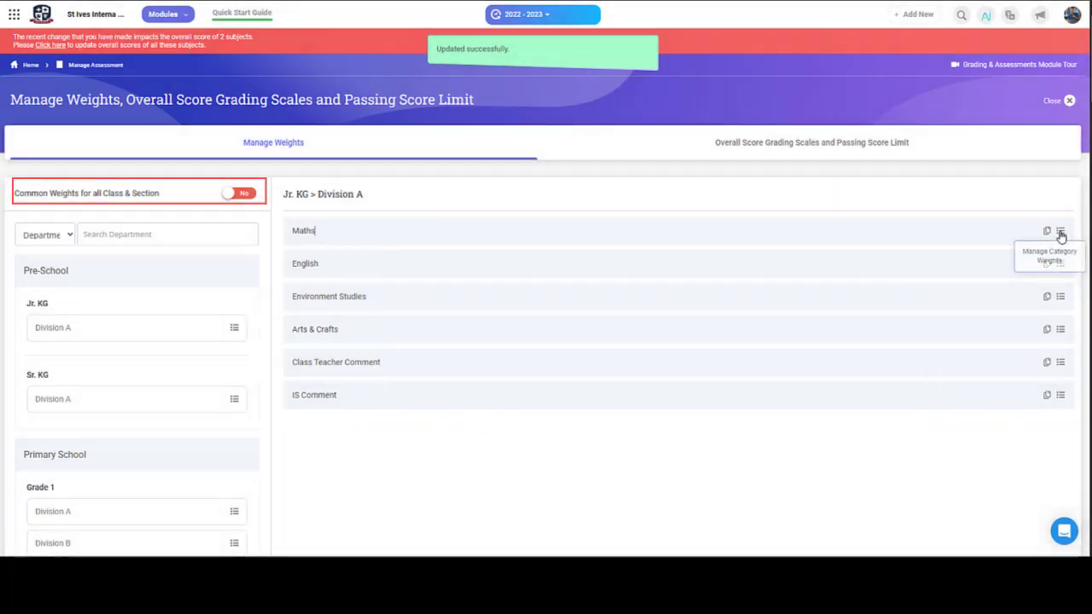
click(1061, 230)
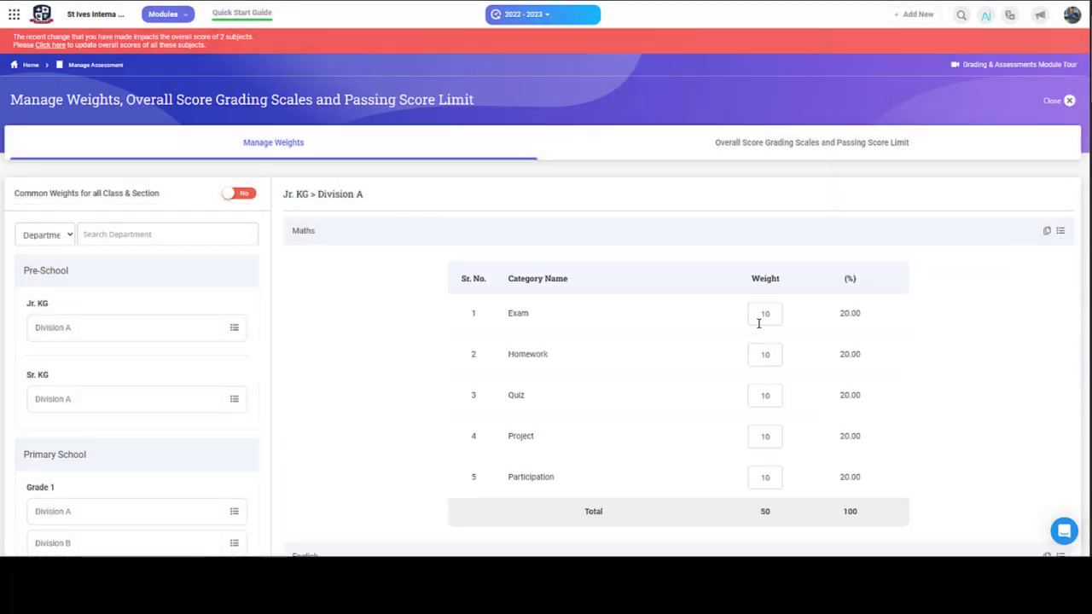
double_click(760, 313)
text(20)
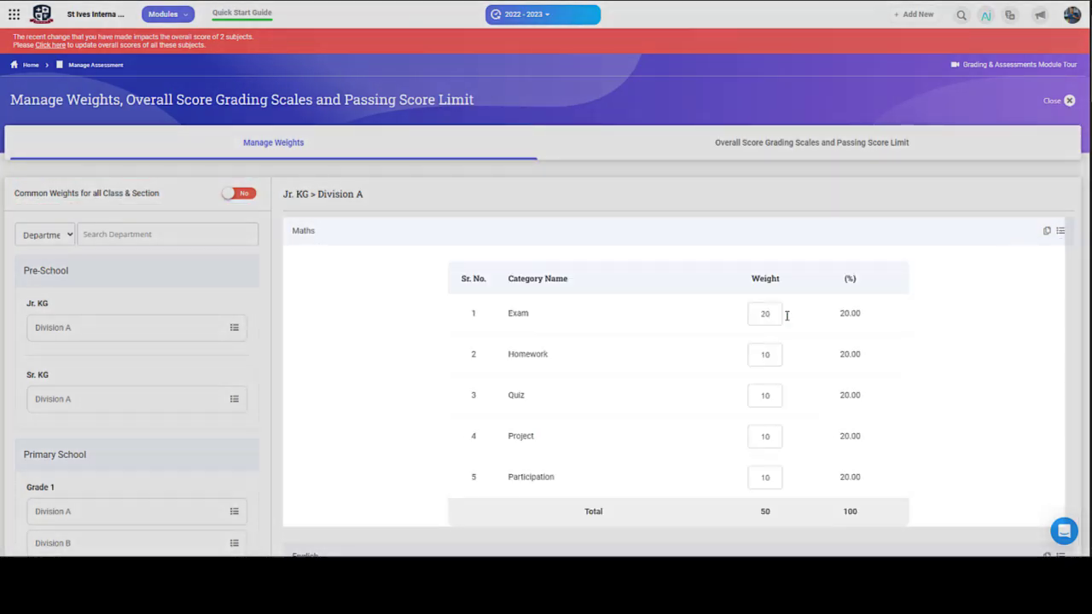
click(997, 339)
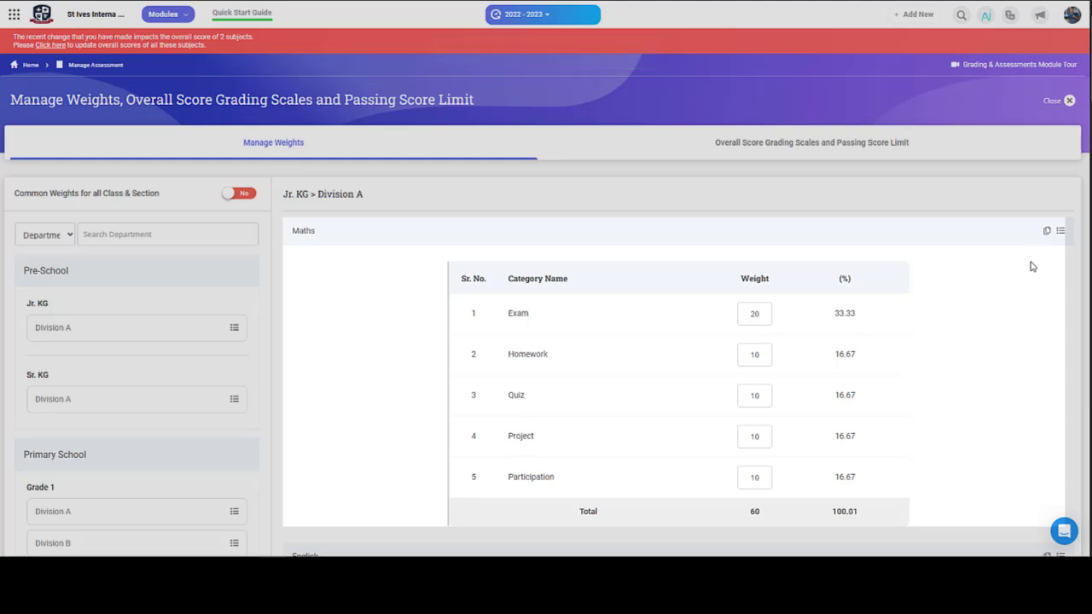
click(1047, 230)
Copy the Maths weights to English (Jr. KG - Division A) and verify Exam 20 there.
click(536, 96)
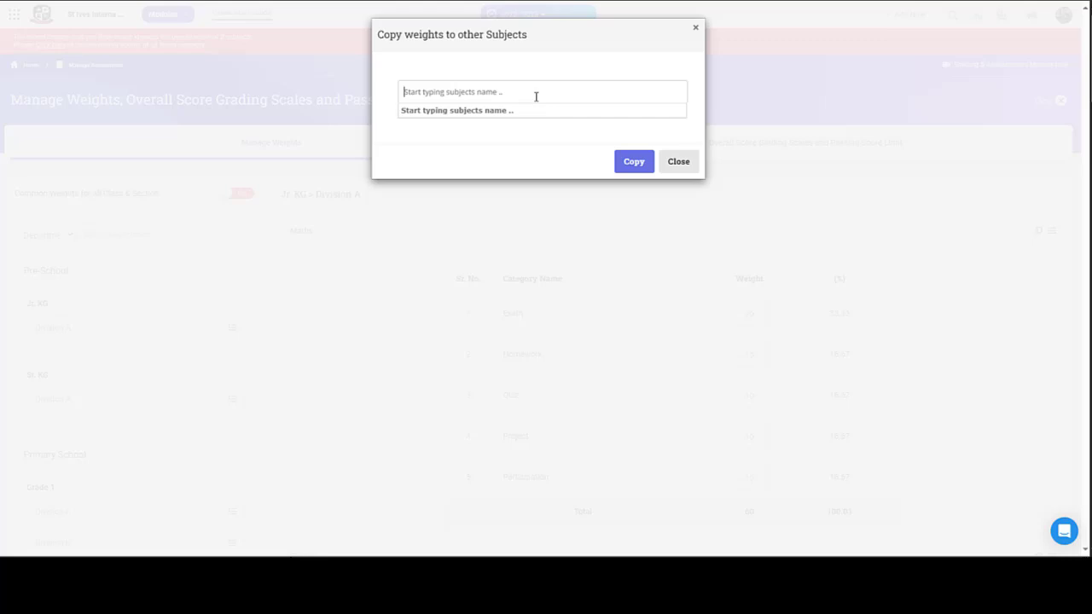
text(english)
click(516, 126)
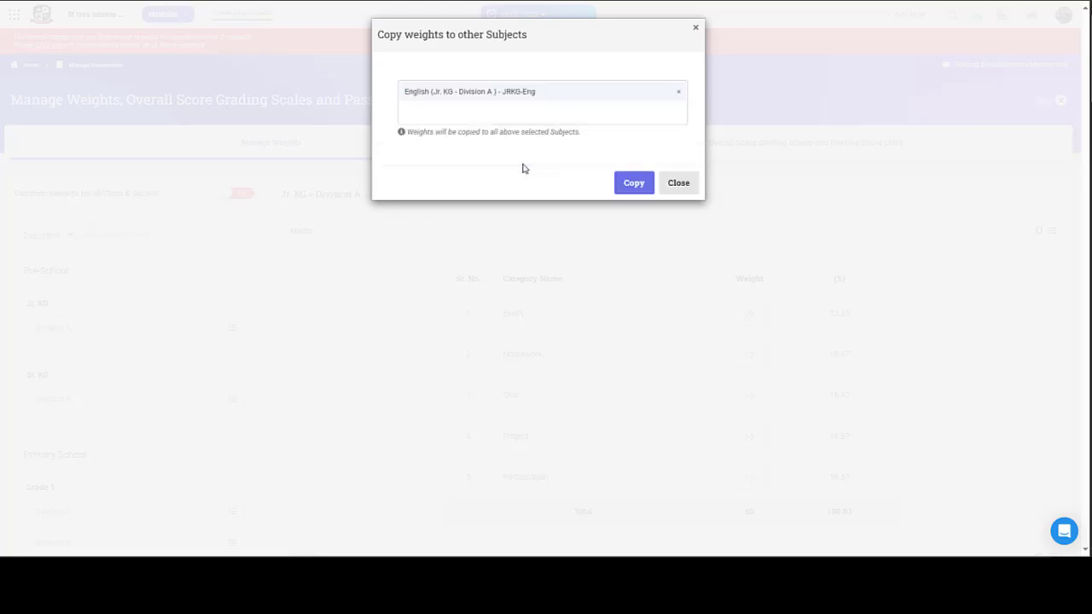
click(633, 167)
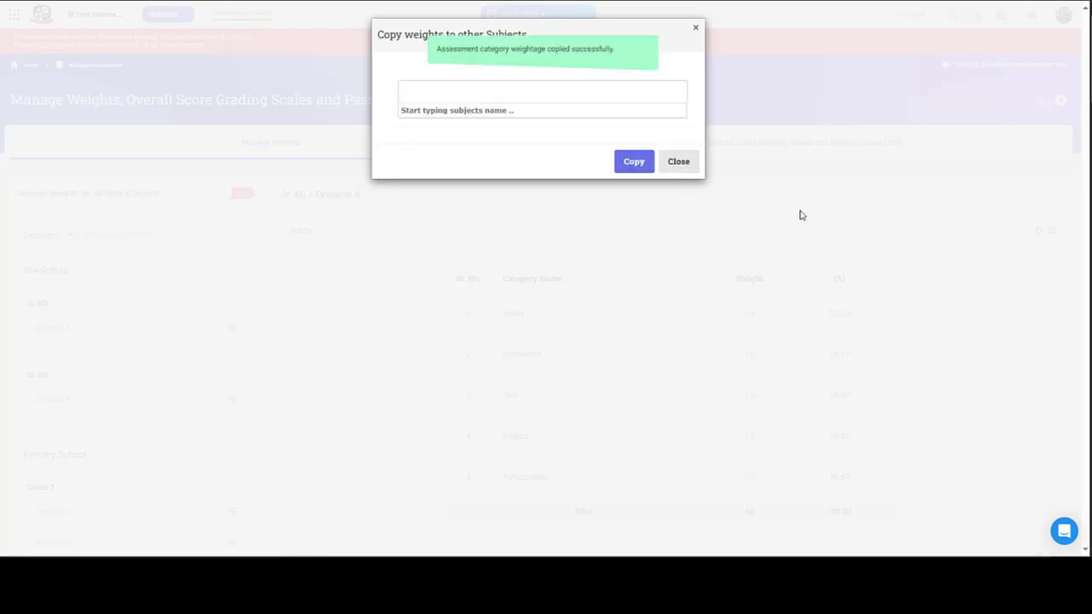
click(690, 168)
click(1063, 232)
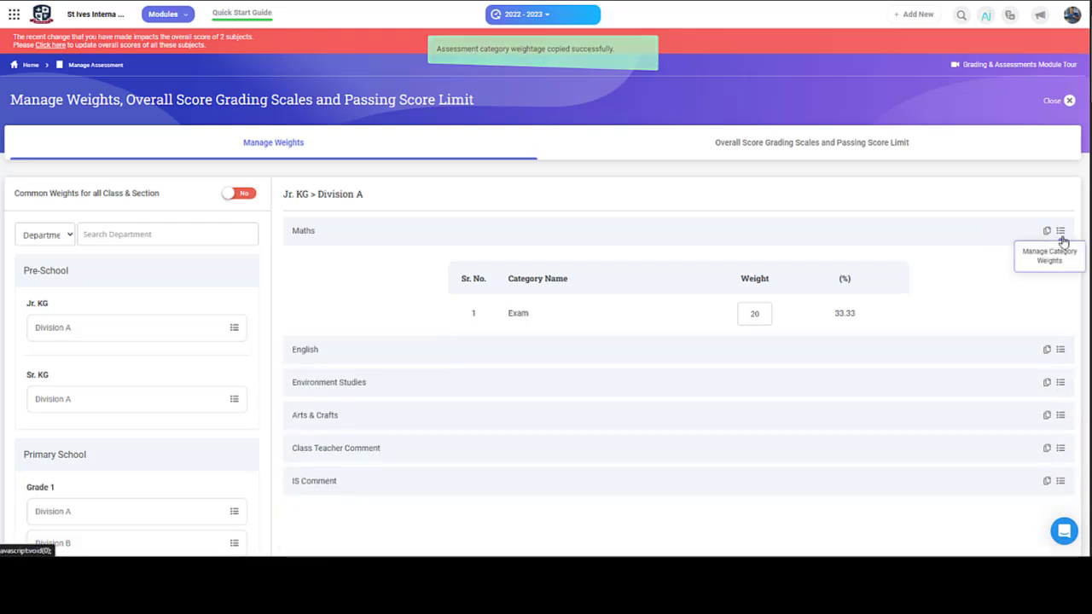
click(1060, 263)
scroll(993, 313, down, 1)
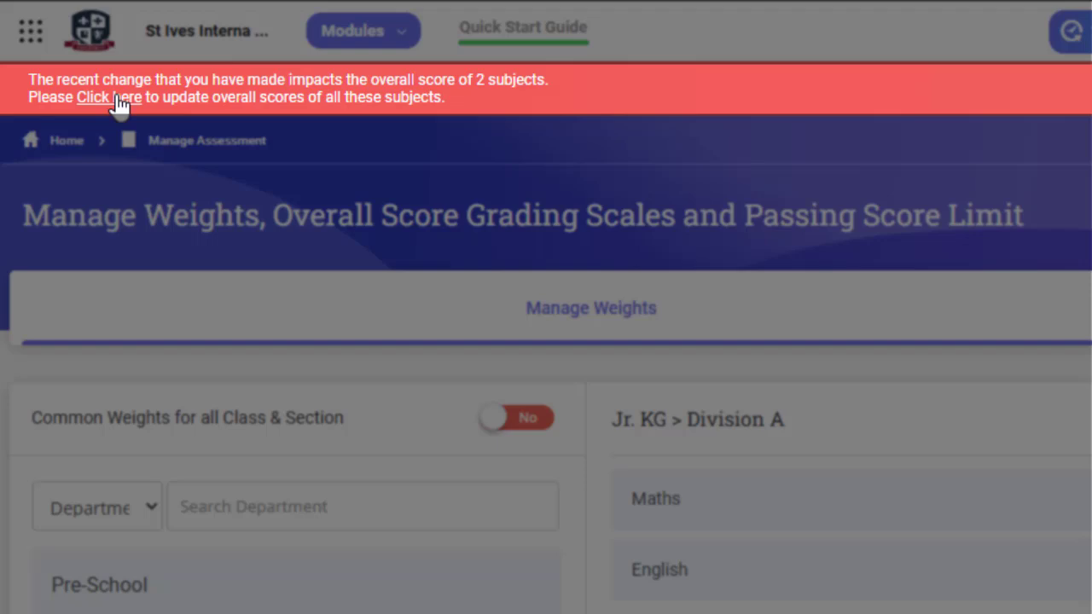
Run the overall score update for both flagged English subjects.
click(119, 99)
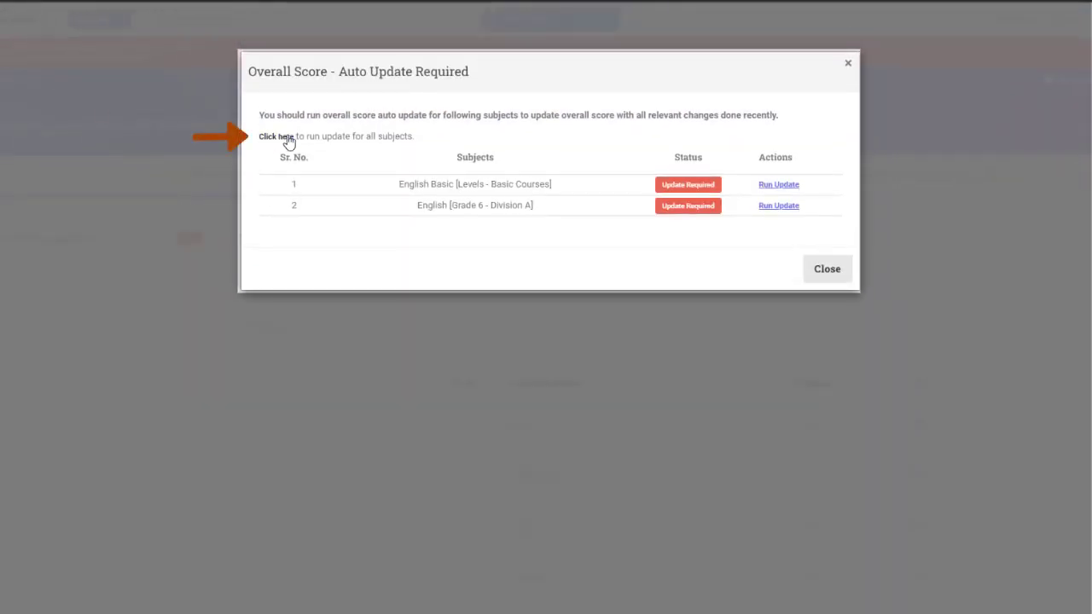
click(290, 142)
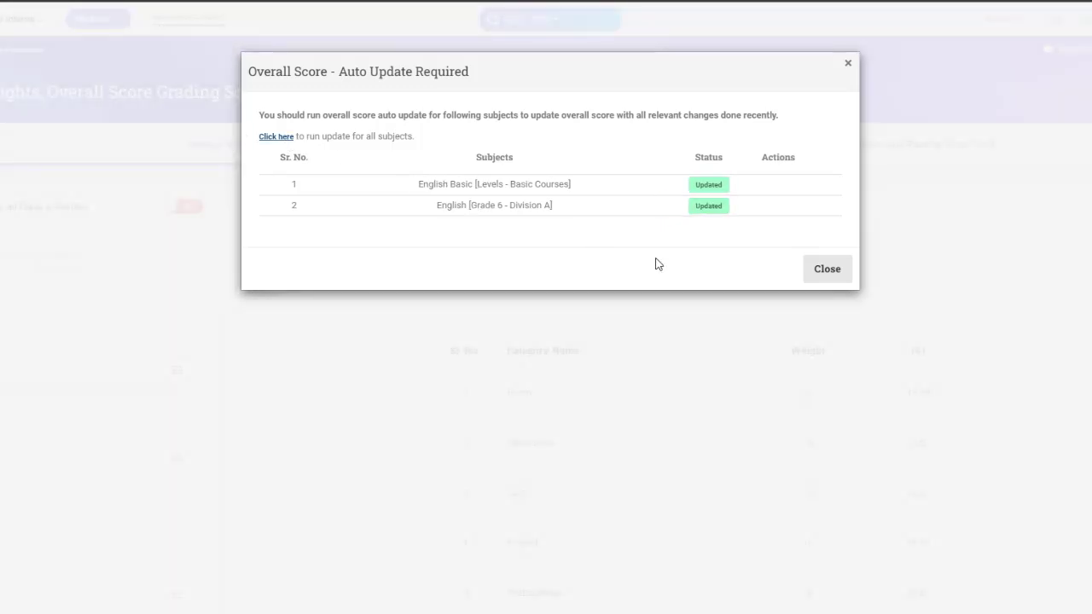
click(809, 269)
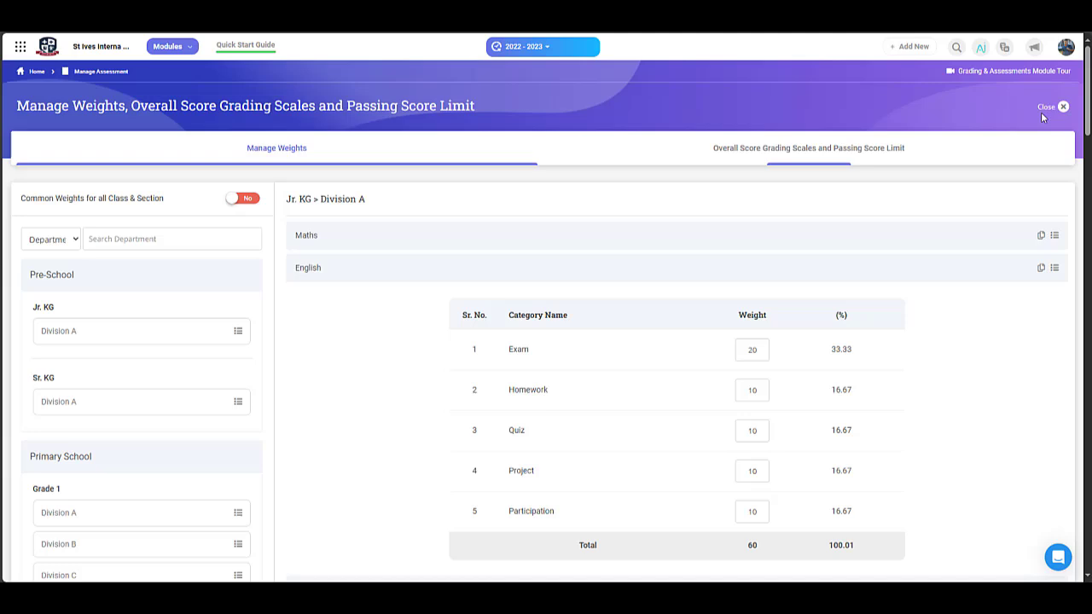
Close Manage Weights and view the Letter Grade and Pass / Fail grading scales.
click(1052, 106)
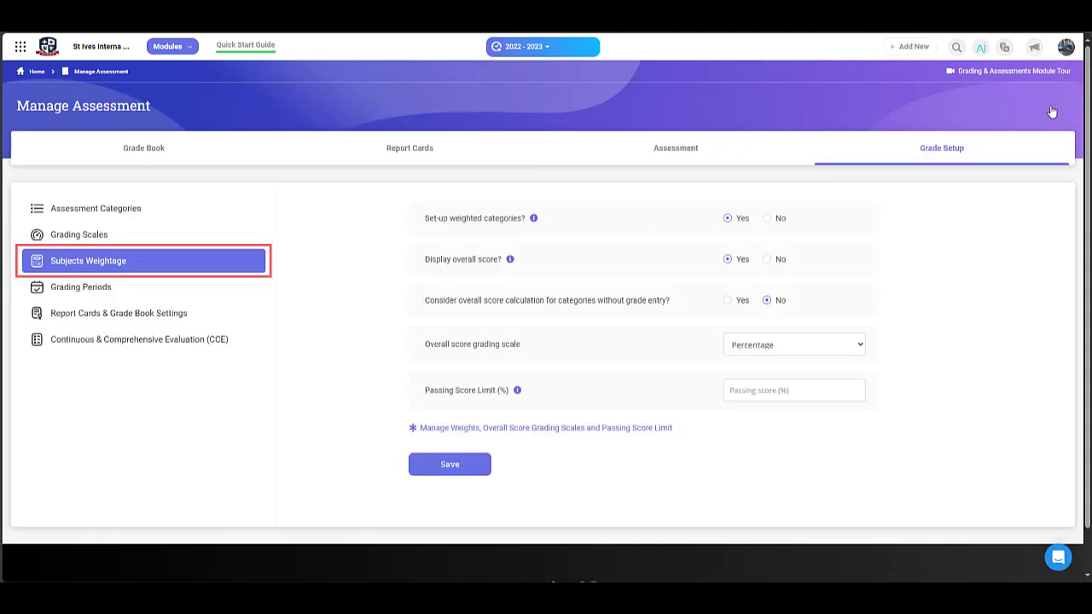
click(165, 237)
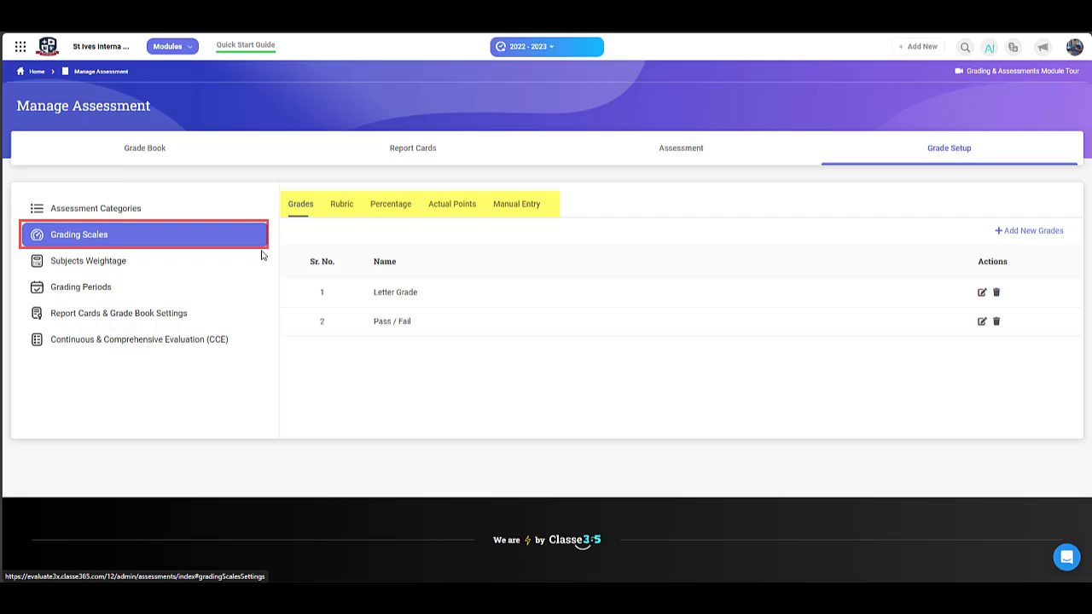
click(982, 294)
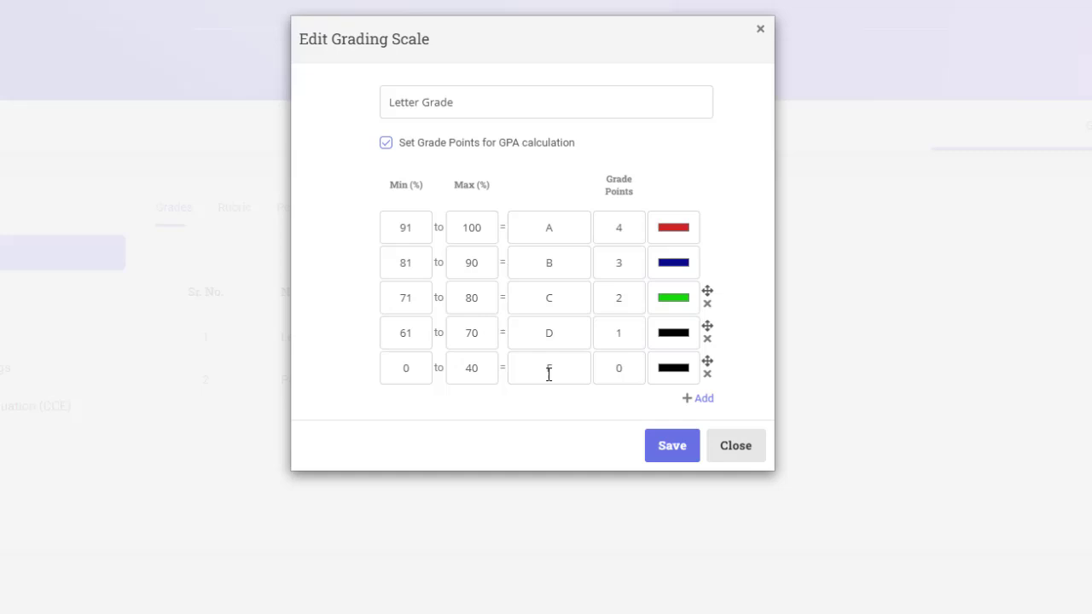
click(729, 445)
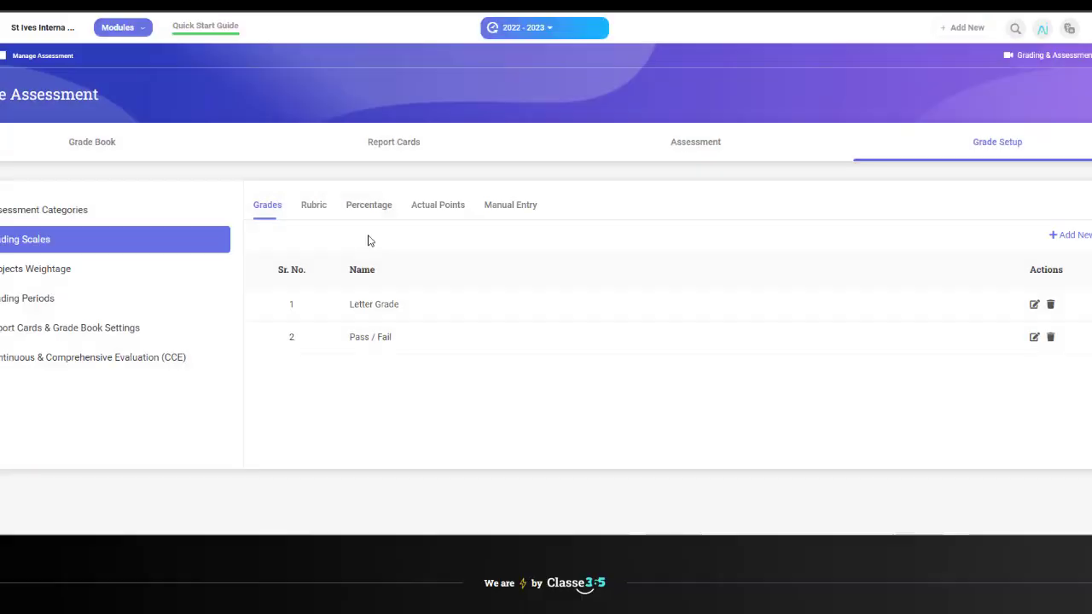
Open the Conduct Rubric from the Rubric grading scales for editing.
click(234, 208)
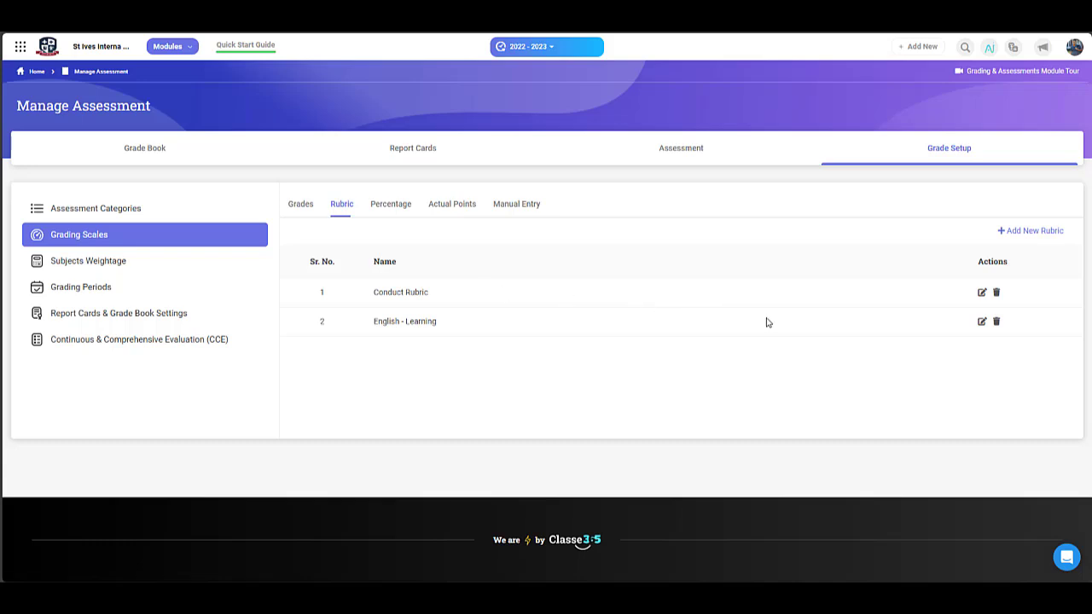
click(982, 291)
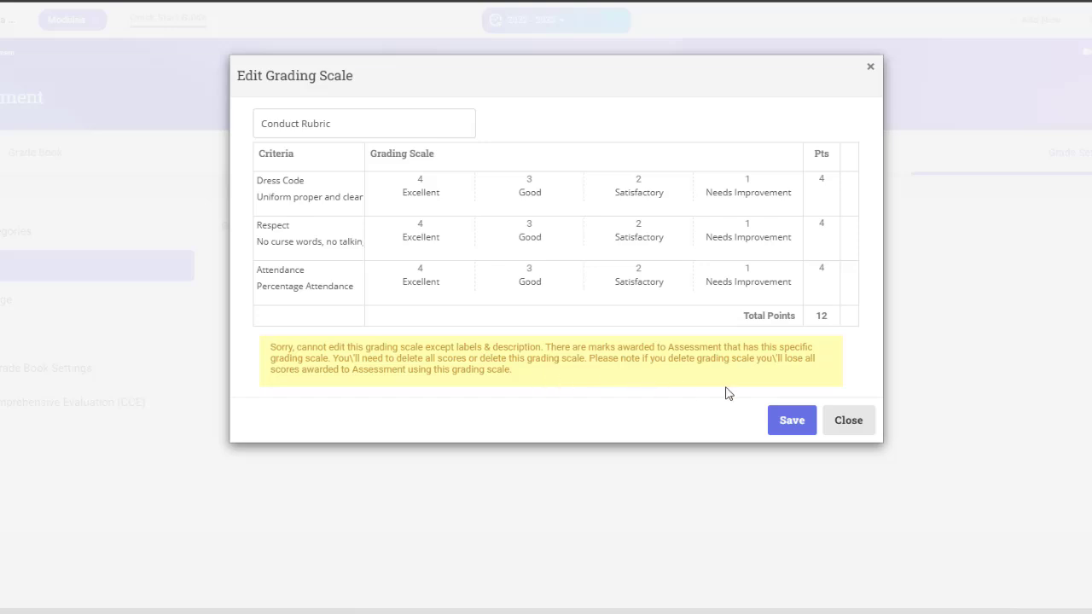
Close Conduct Rubric; in English - Learning, replace Reading's lowest level and delete Writing.
click(845, 418)
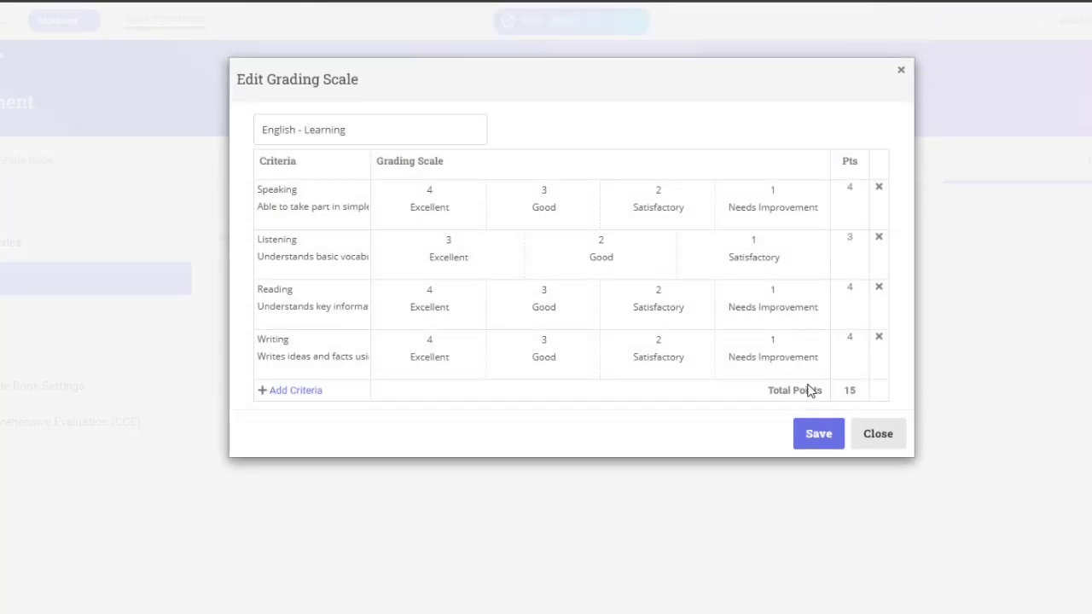
click(805, 323)
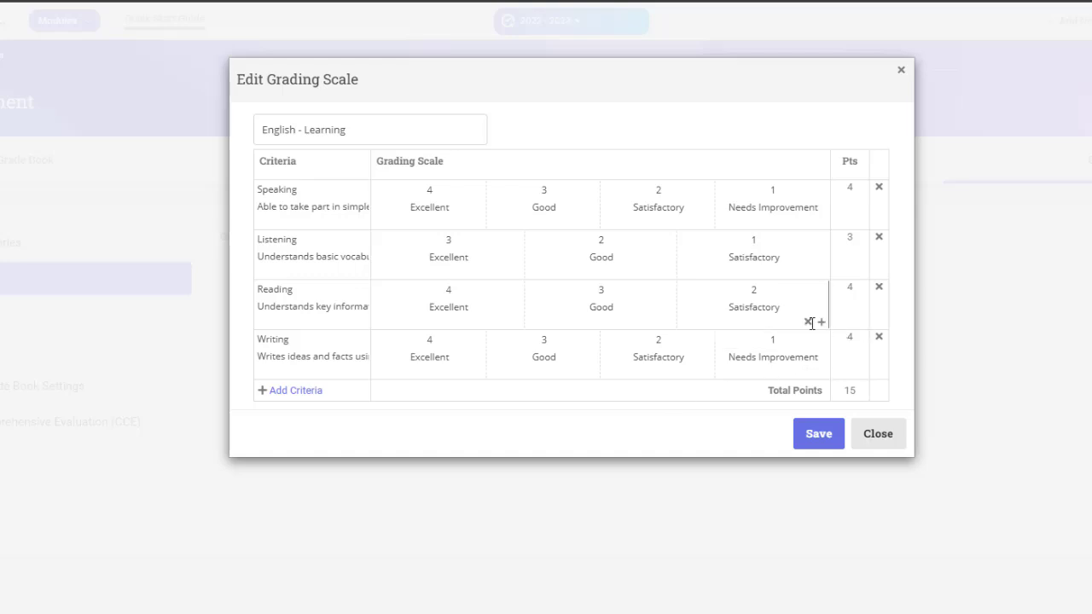
click(821, 324)
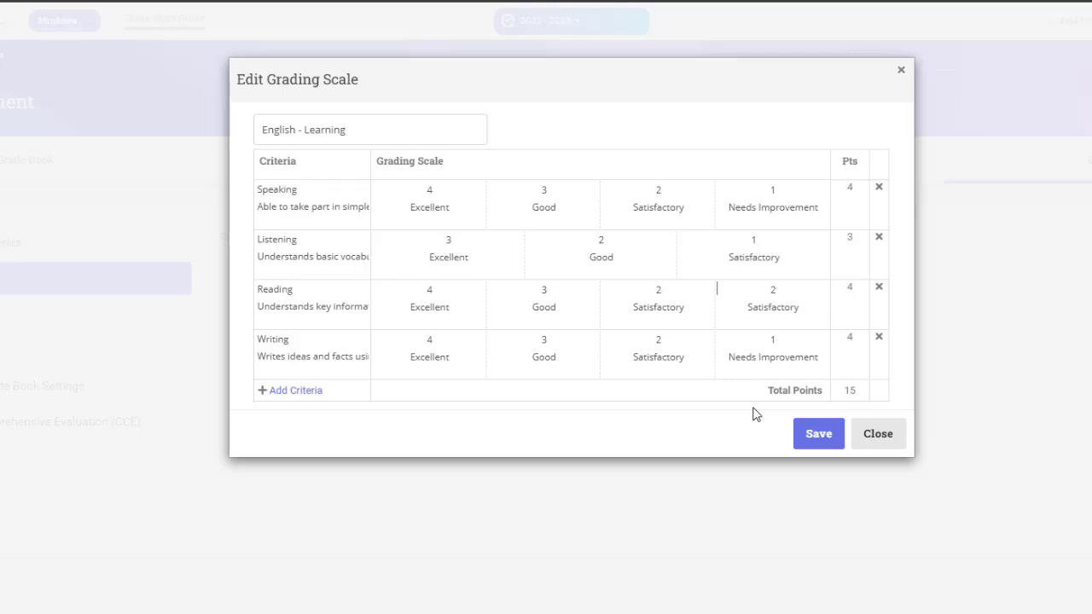
click(879, 338)
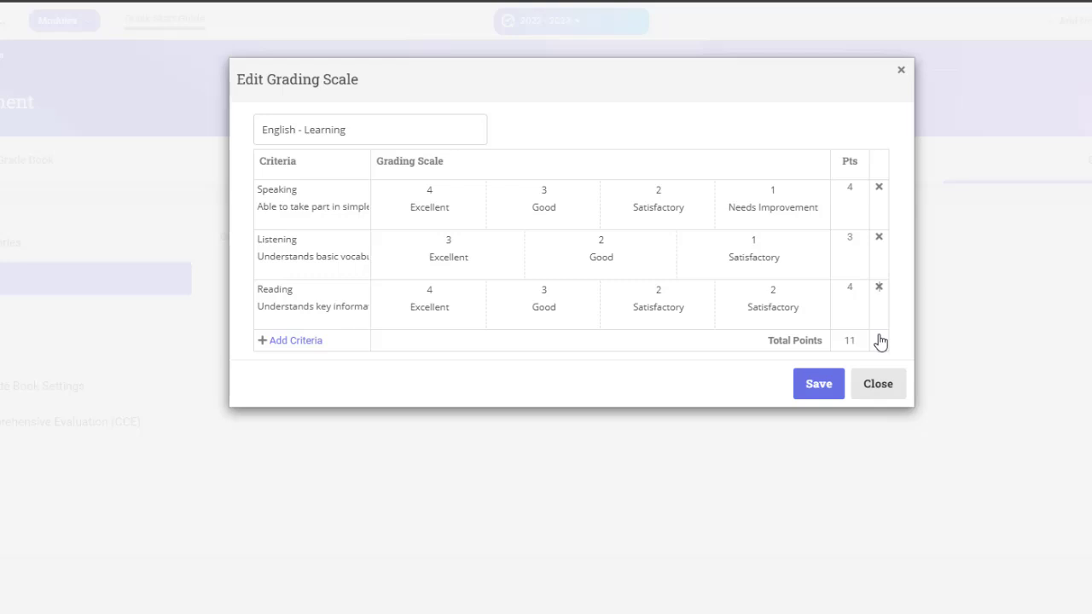
click(820, 382)
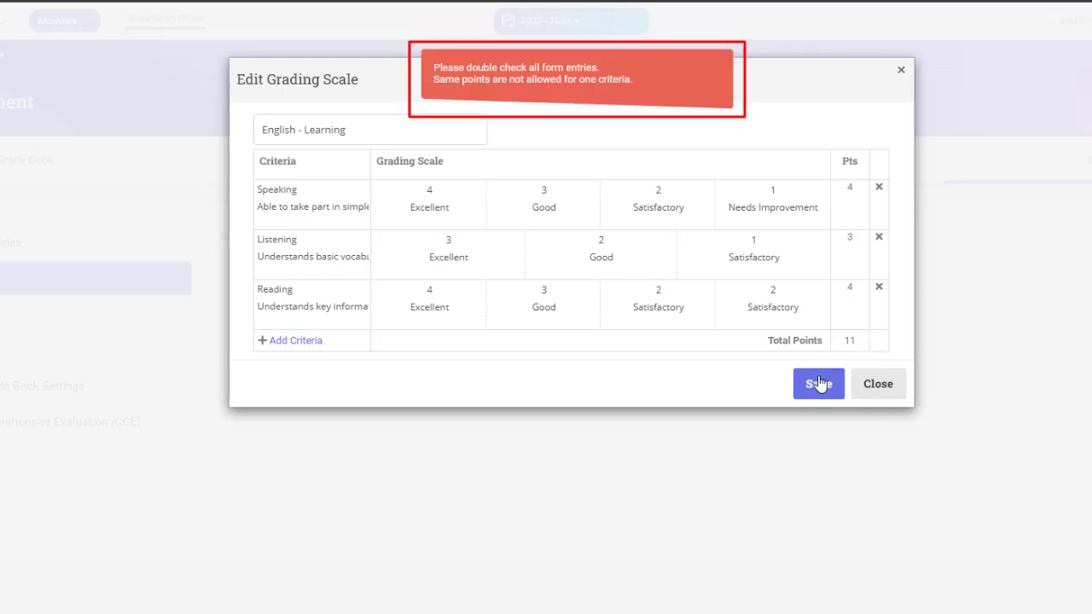
Set Reading's lowest level to 1 point, labelled 'Needs Improvement', and save the rubric.
click(785, 288)
drag(785, 289, 765, 290)
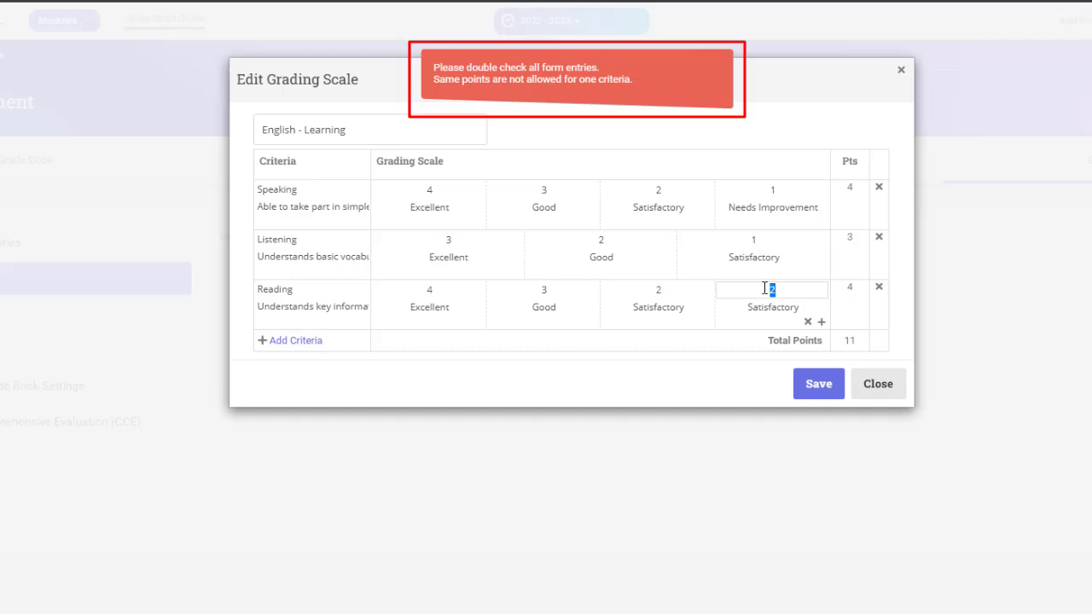
text(1)
key(Tab)
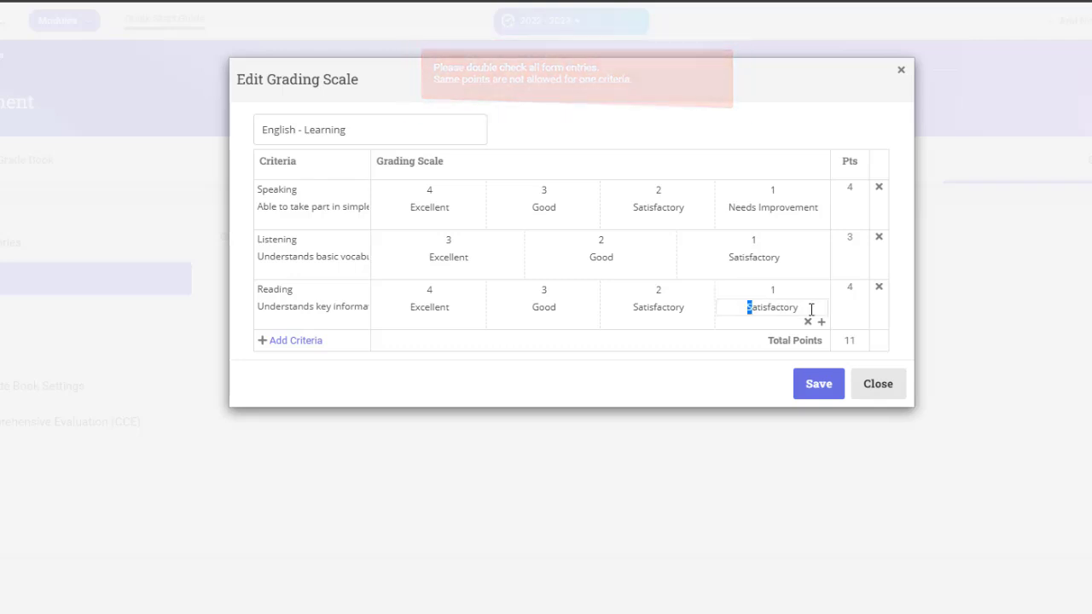
text(Needs )
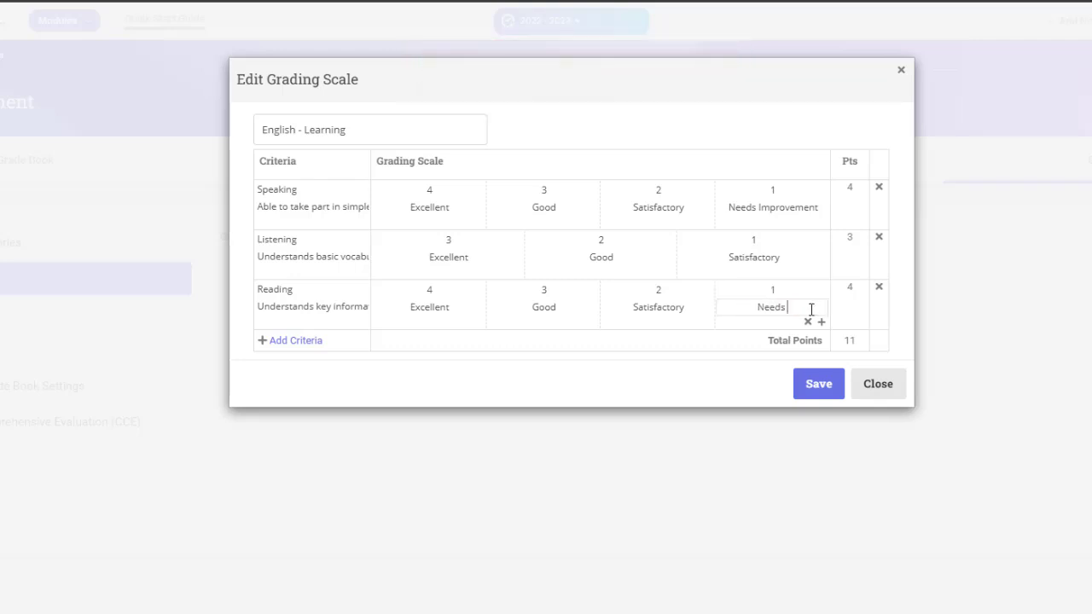
text(Improvement)
click(818, 383)
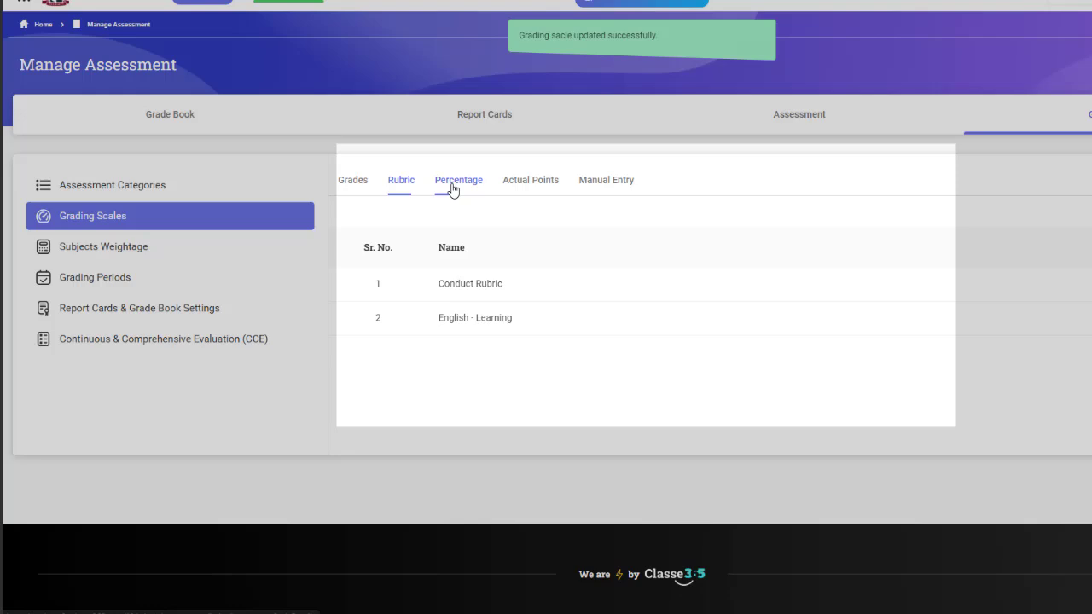
Review the Percentage, Actual Points and Manual Entry grading scale types.
click(391, 205)
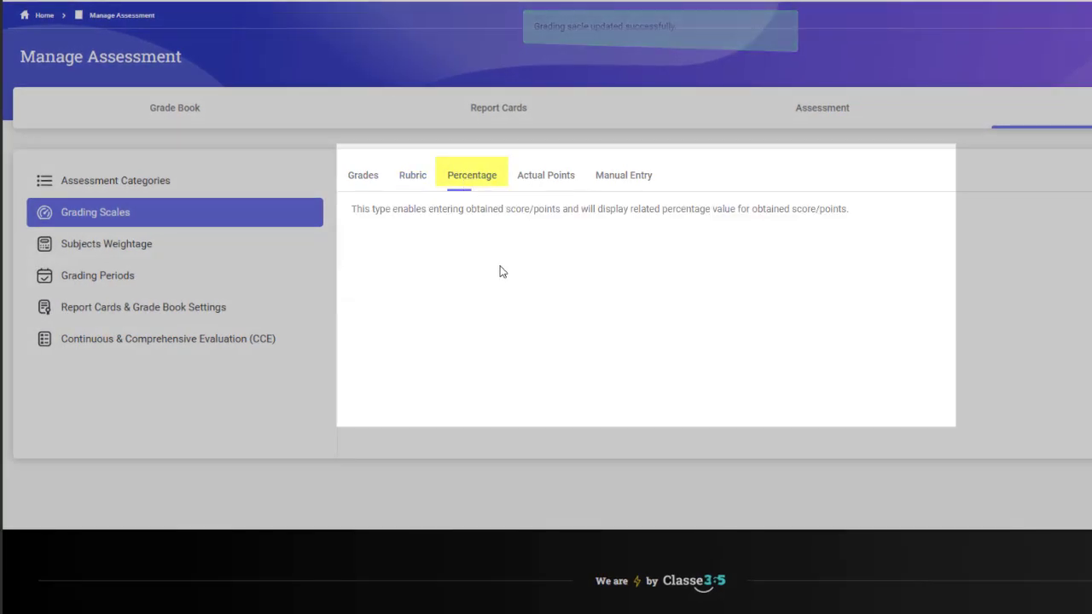
click(546, 179)
click(613, 178)
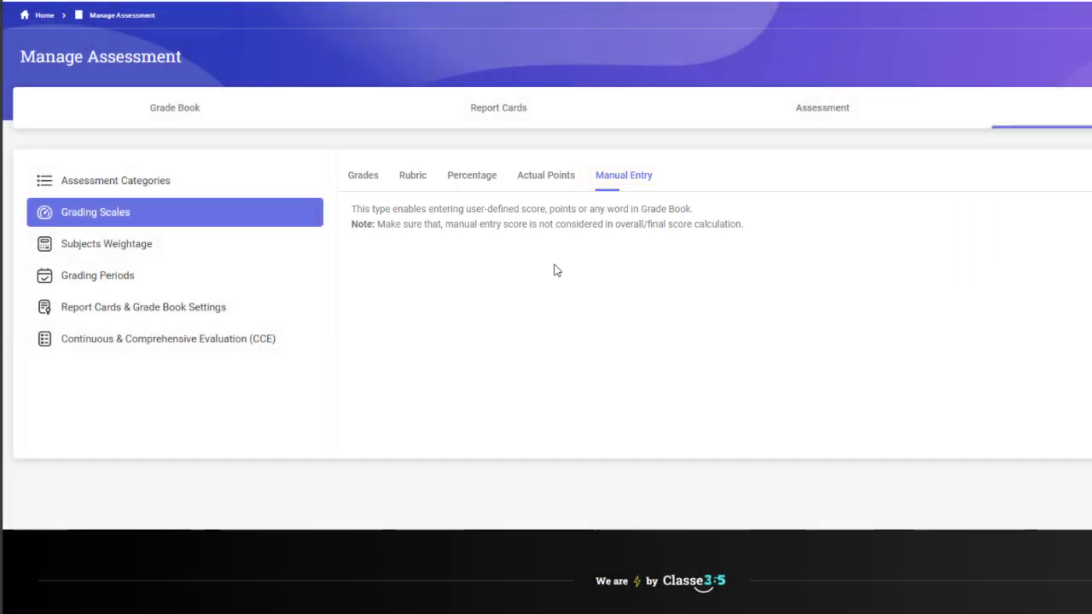
Open Manage Grading Periods to review Semester 1 and Semester 2, each weighted 50 (total 100).
click(153, 276)
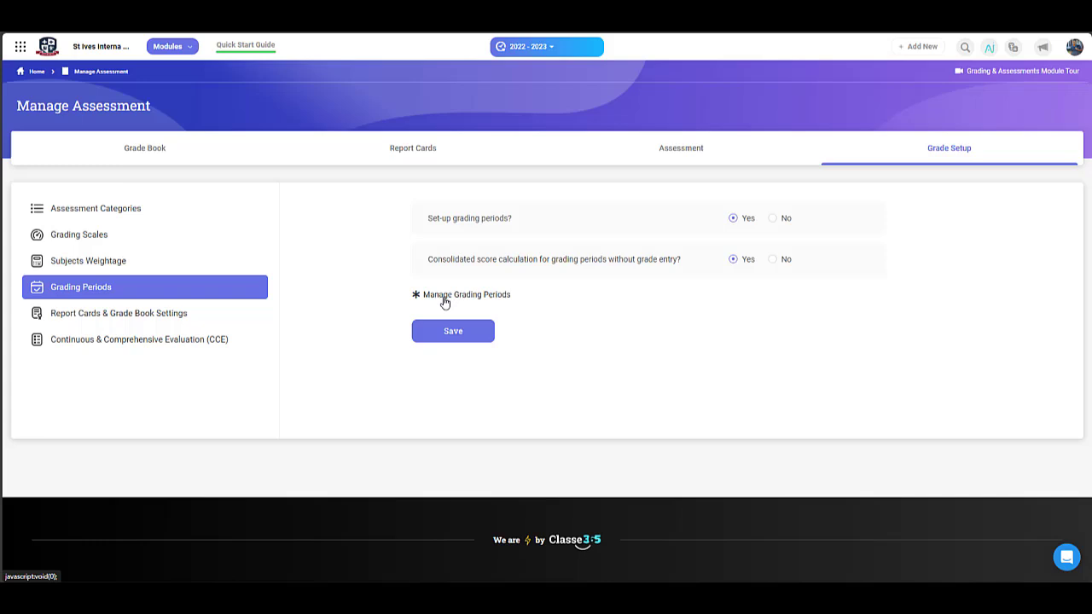
click(444, 302)
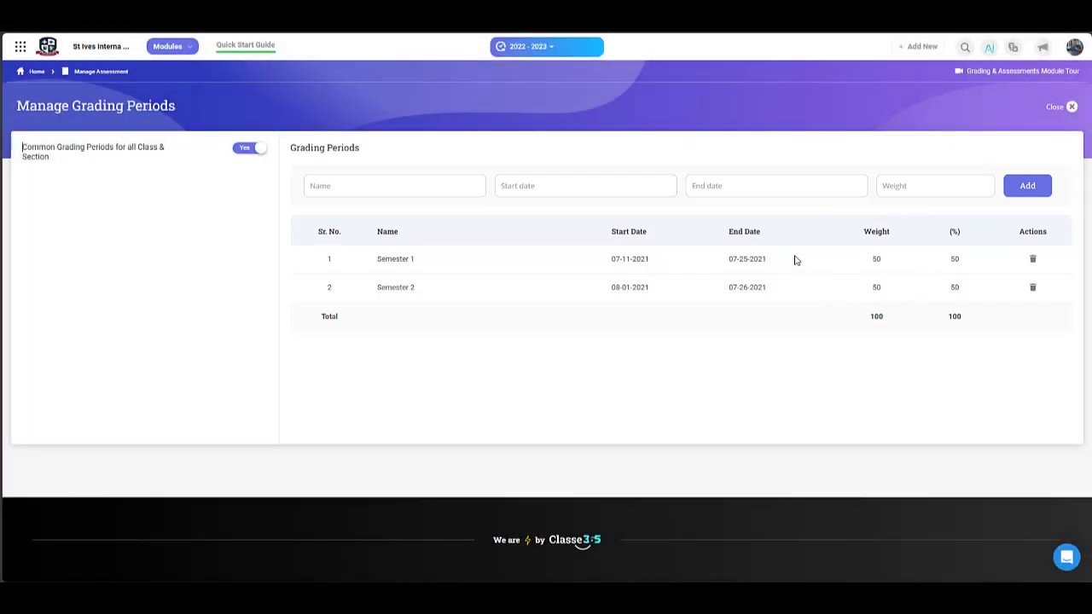
In Report Cards & Grade Book Settings, toggle Display Report Cards off and back on, then scroll to the formats.
click(1067, 106)
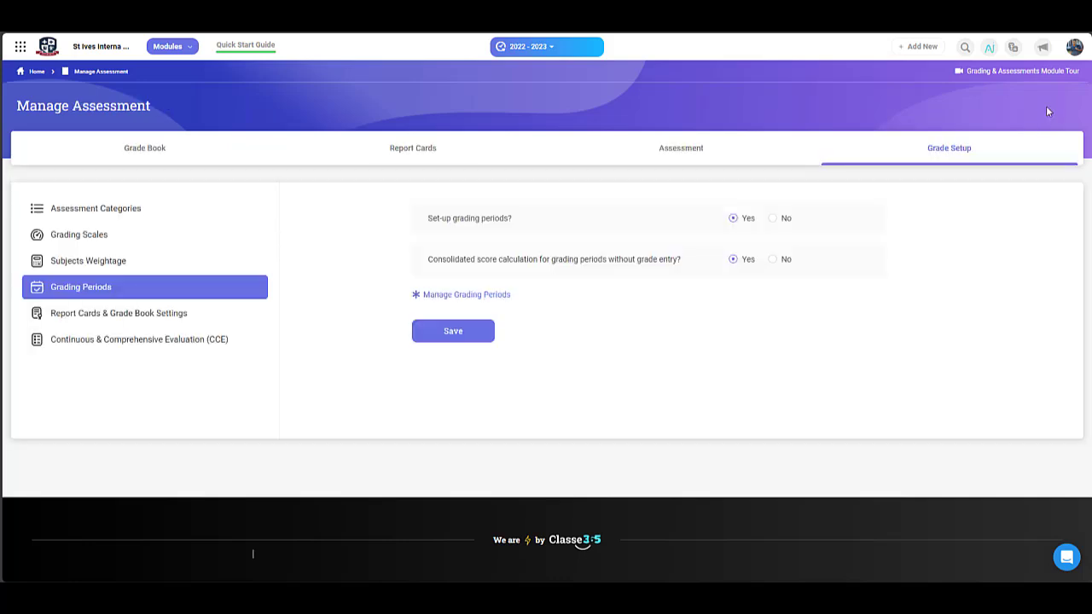
click(199, 314)
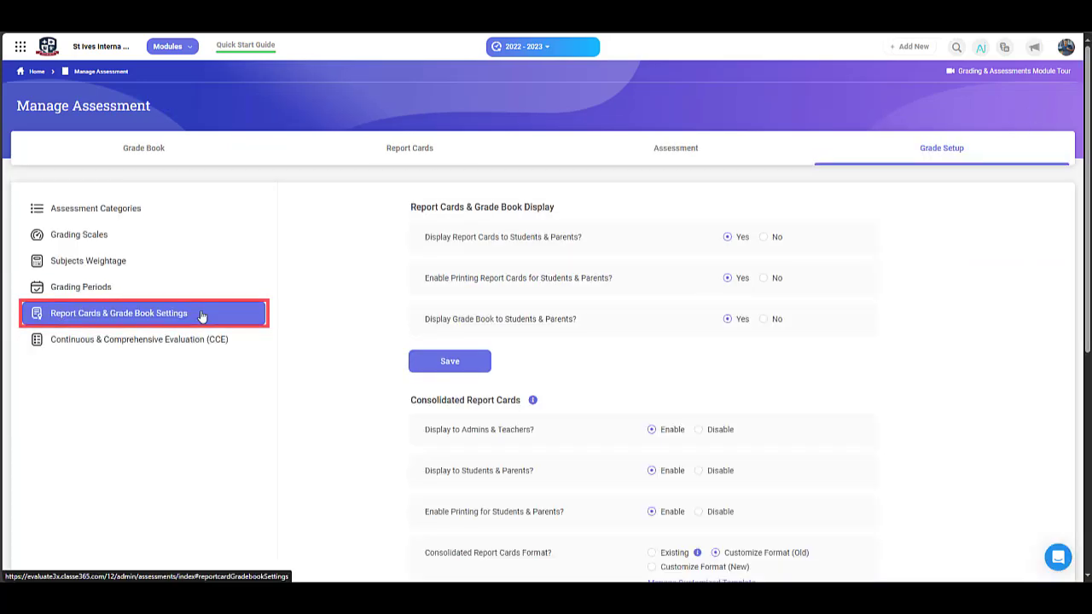
click(768, 239)
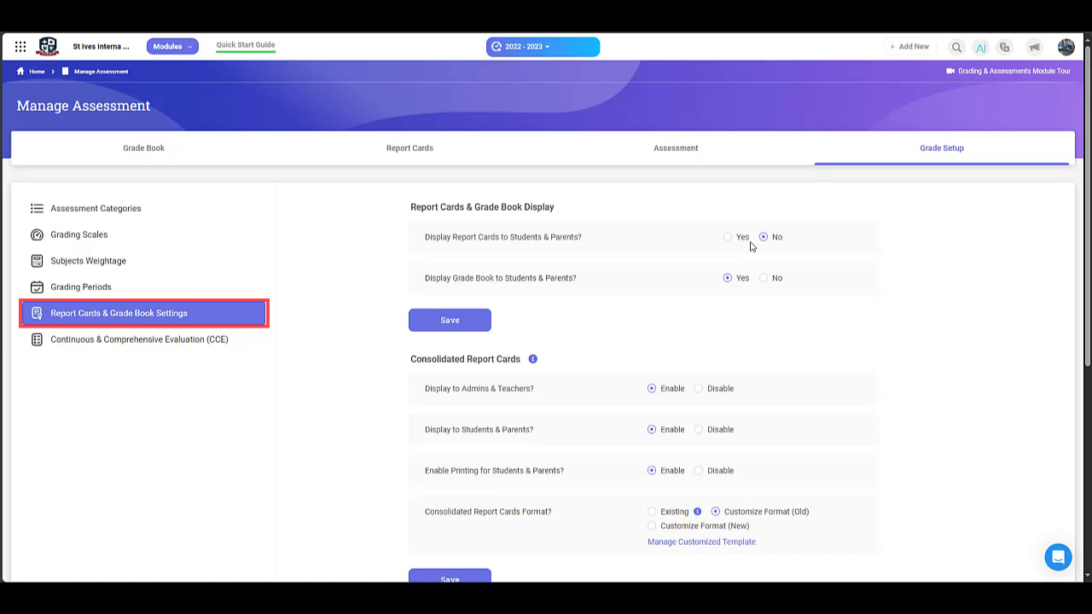
click(741, 240)
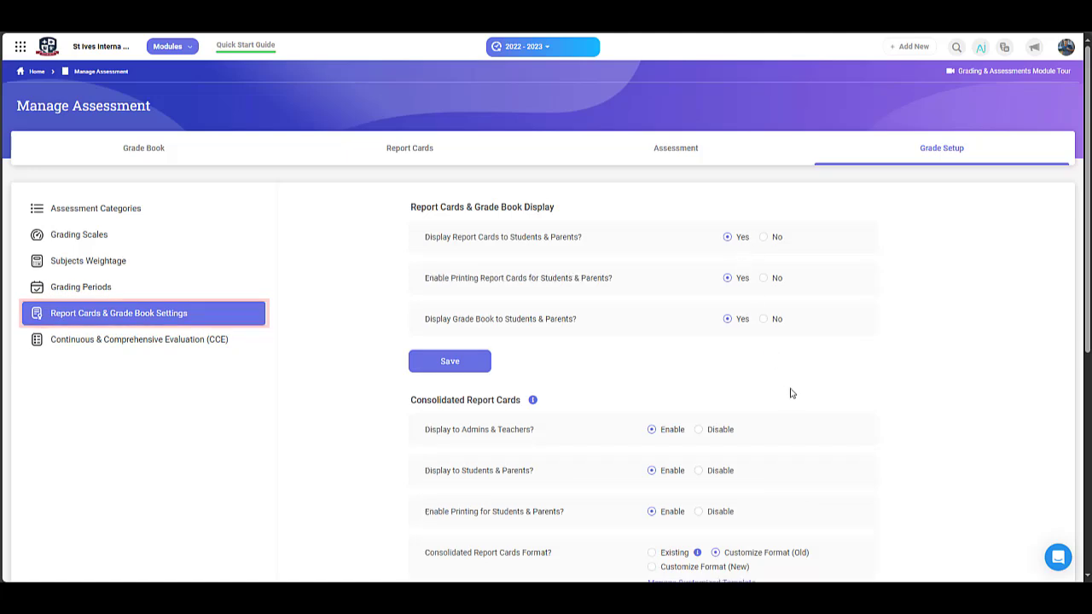
scroll(790, 393, down, 4)
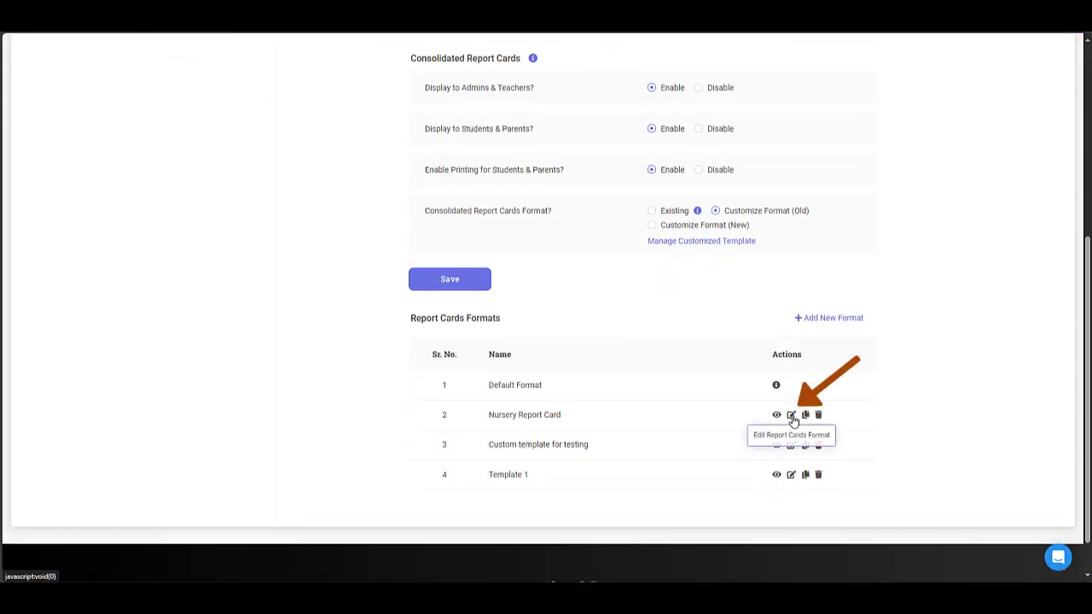
click(790, 415)
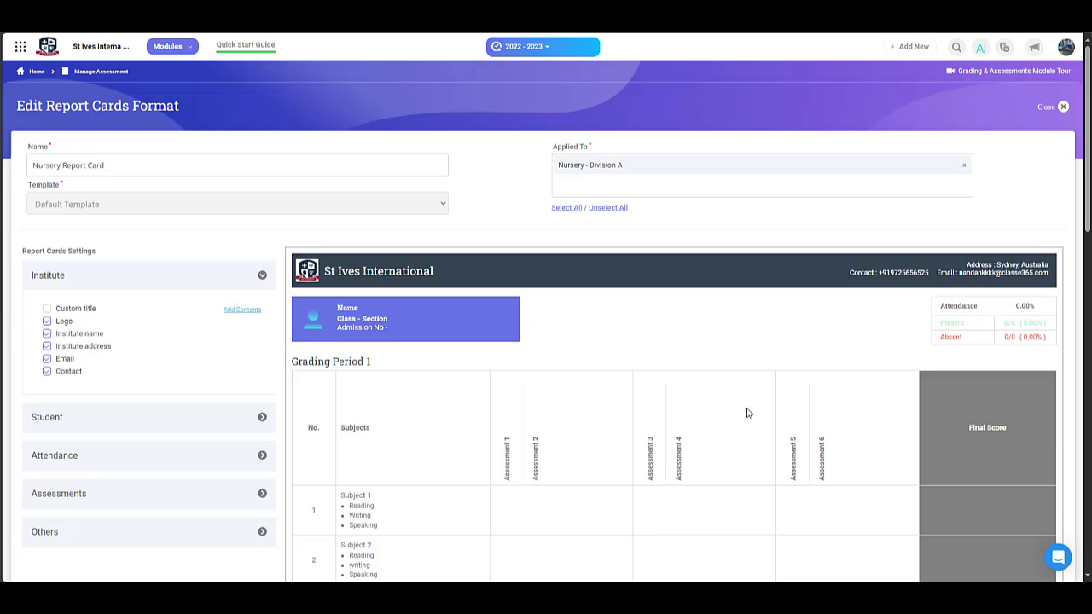
scroll(642, 399, down, 2)
scroll(643, 399, down, 2)
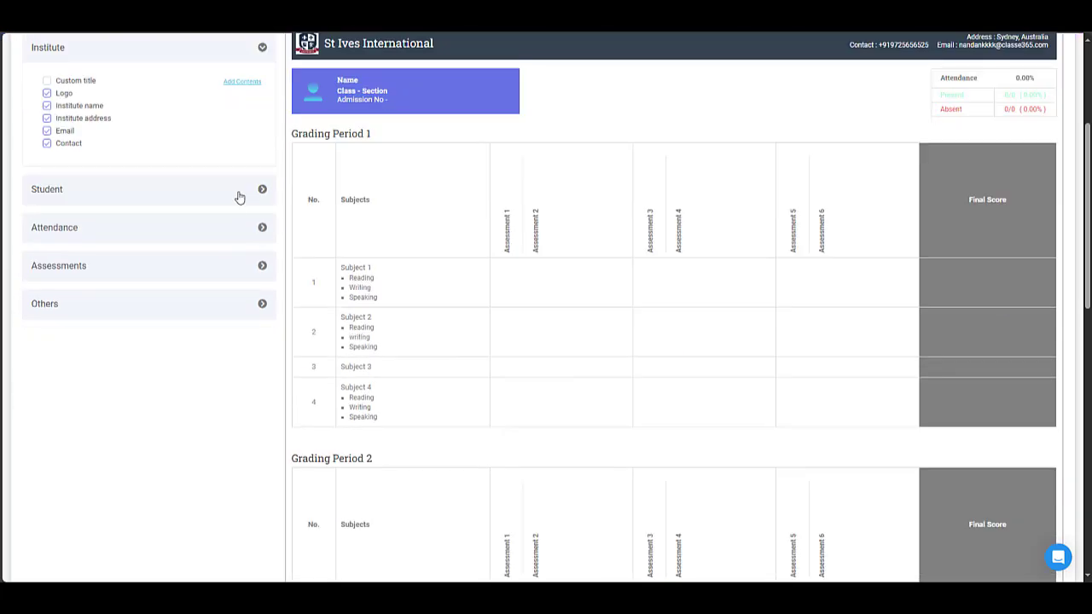
click(239, 191)
click(98, 344)
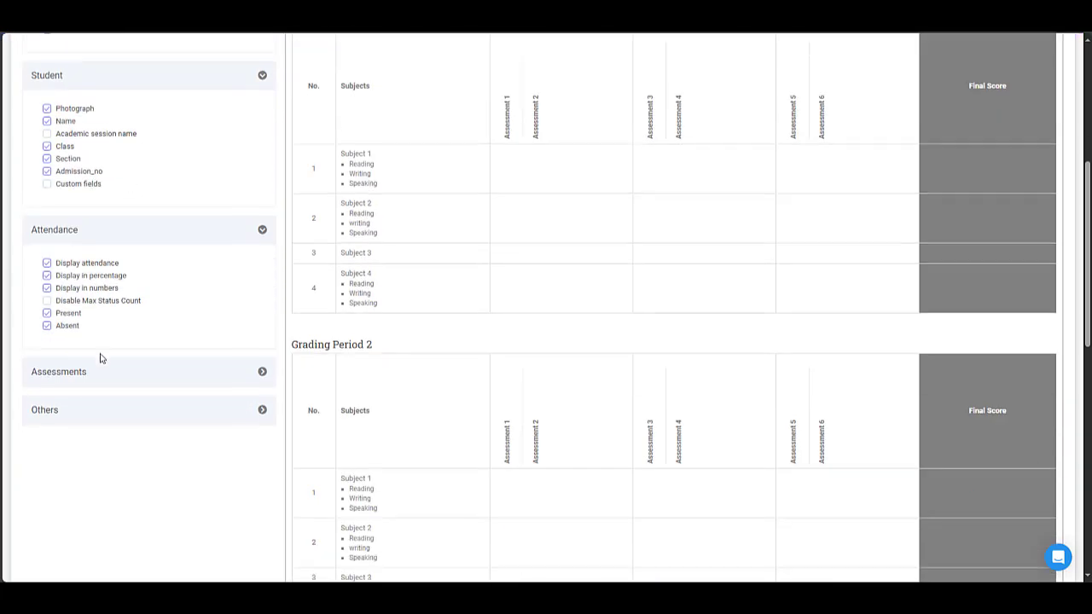
click(142, 491)
scroll(137, 487, down, 2)
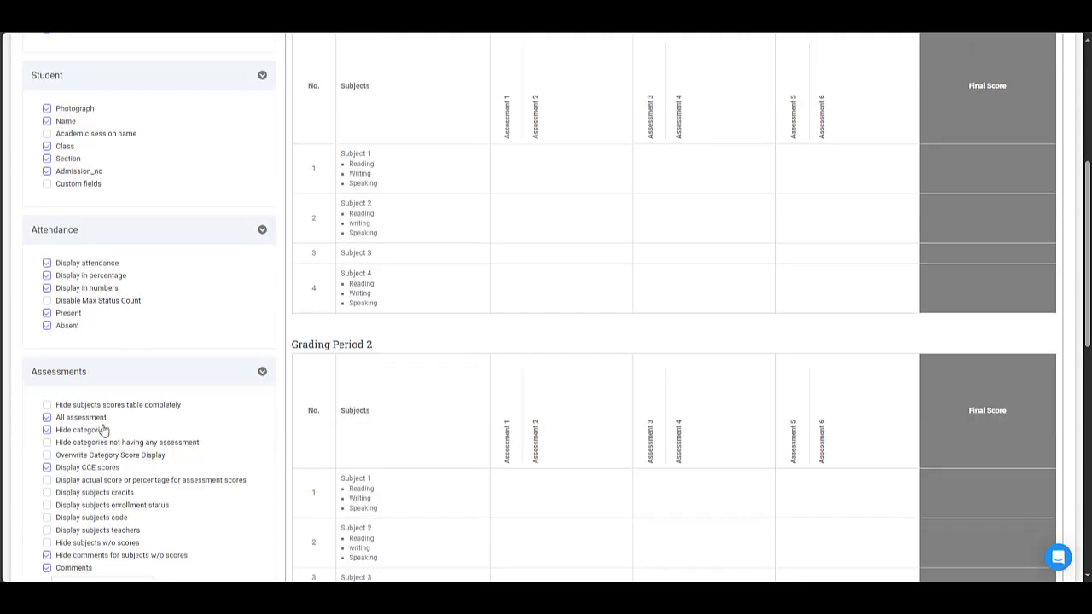
click(97, 429)
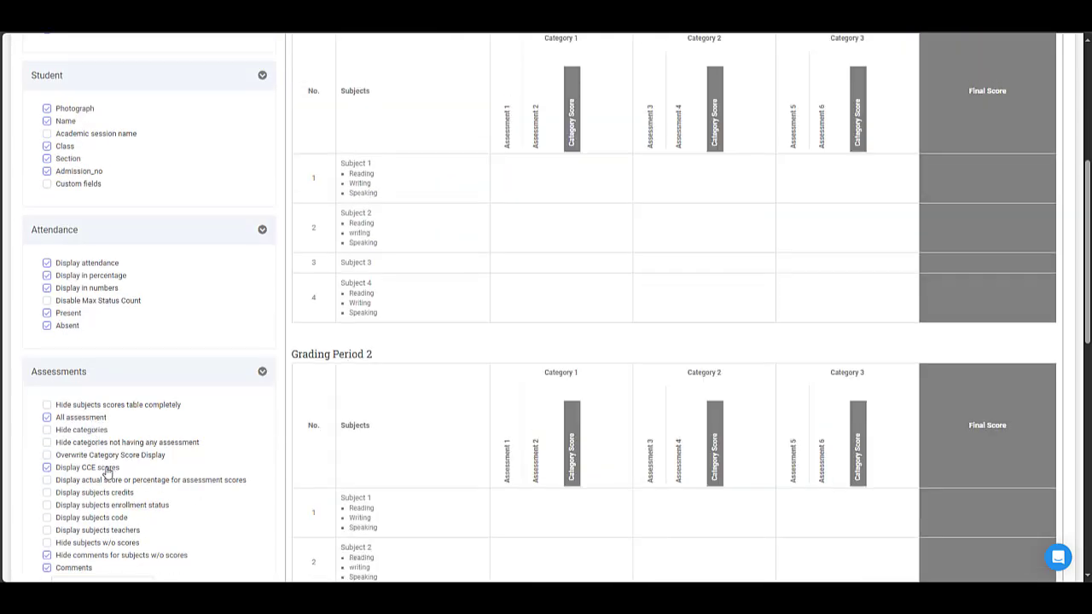
click(107, 469)
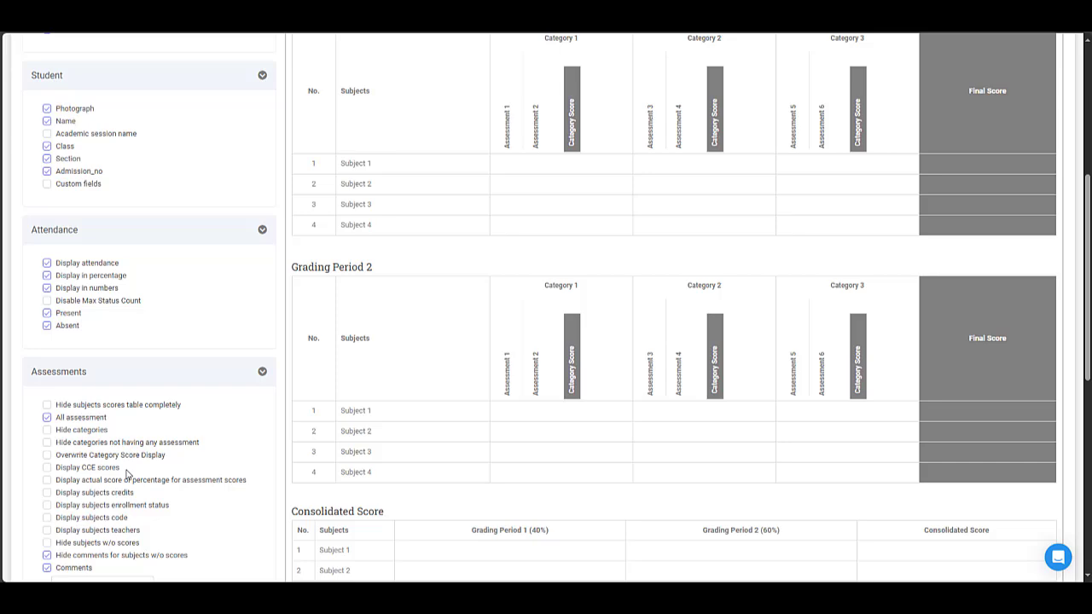
scroll(127, 473, down, 8)
click(1046, 434)
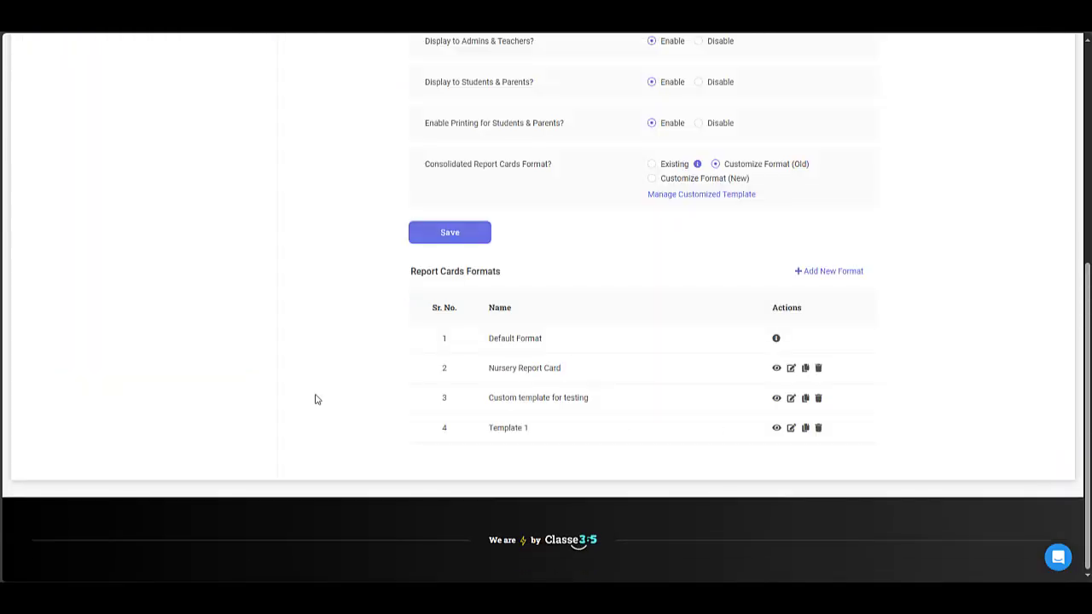
scroll(314, 398, up, 10)
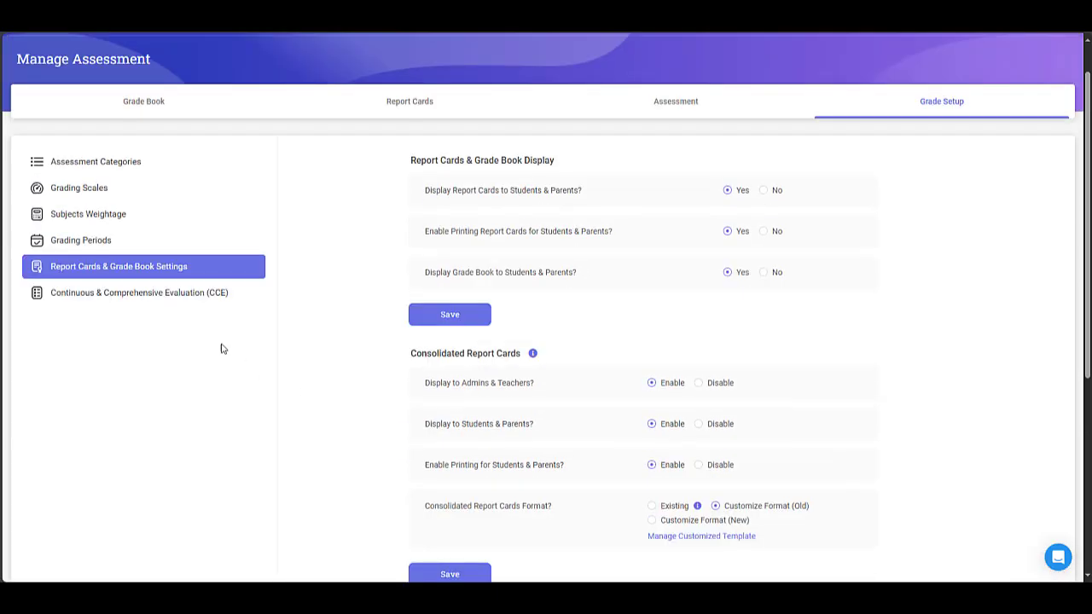
In the CCE settings, select class Levels, section Basic Courses and subject Mathematics - Basic.
click(261, 346)
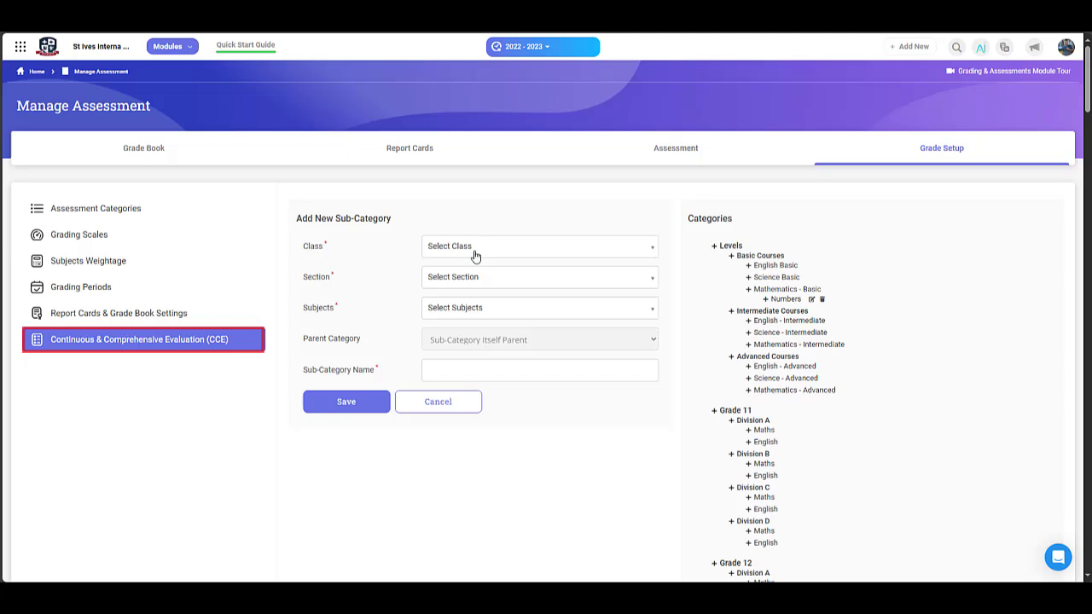
click(518, 248)
click(523, 298)
click(522, 278)
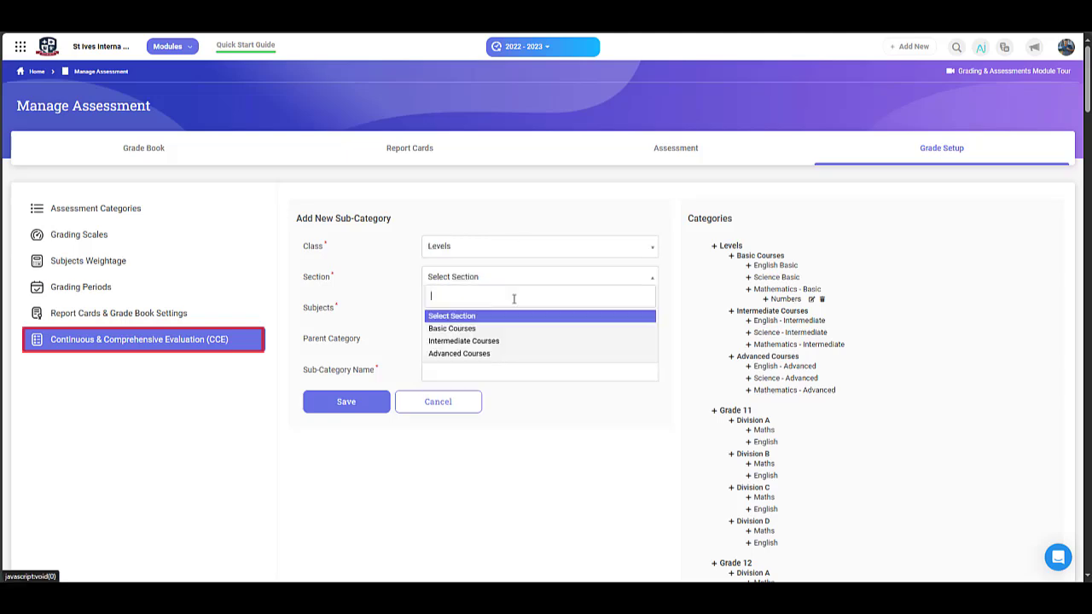
click(503, 329)
click(503, 309)
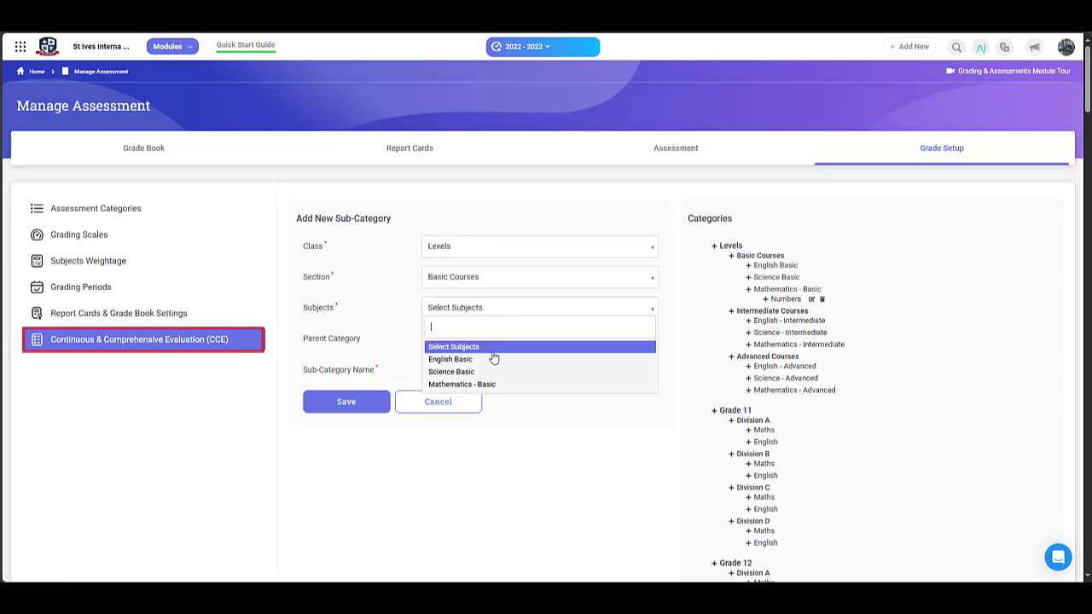
click(487, 385)
Enter 'Arithmetic' as the new sub-category name and save it.
click(488, 367)
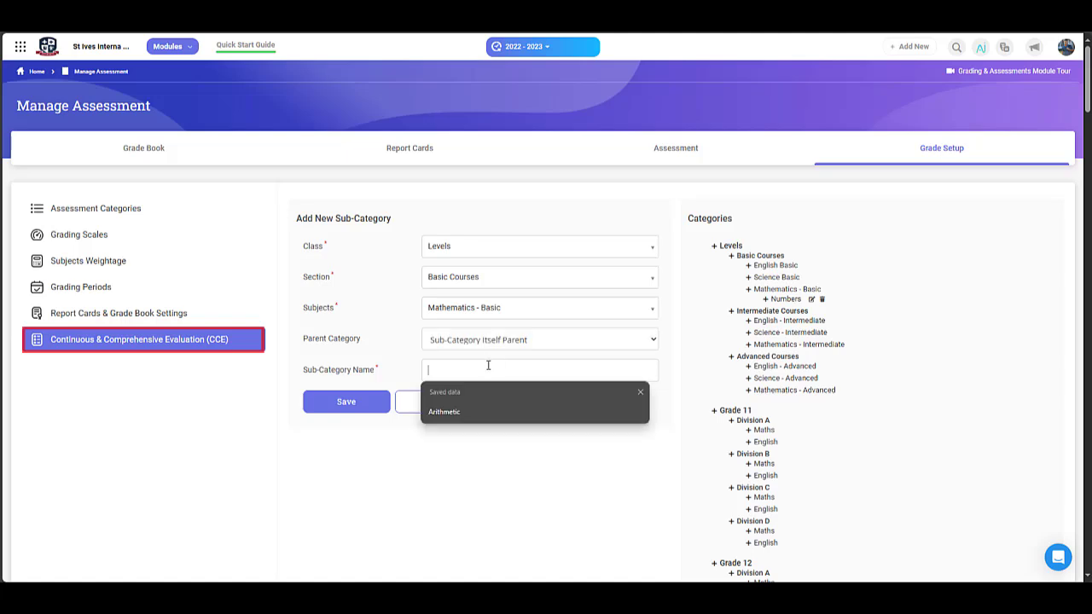
click(555, 414)
click(345, 403)
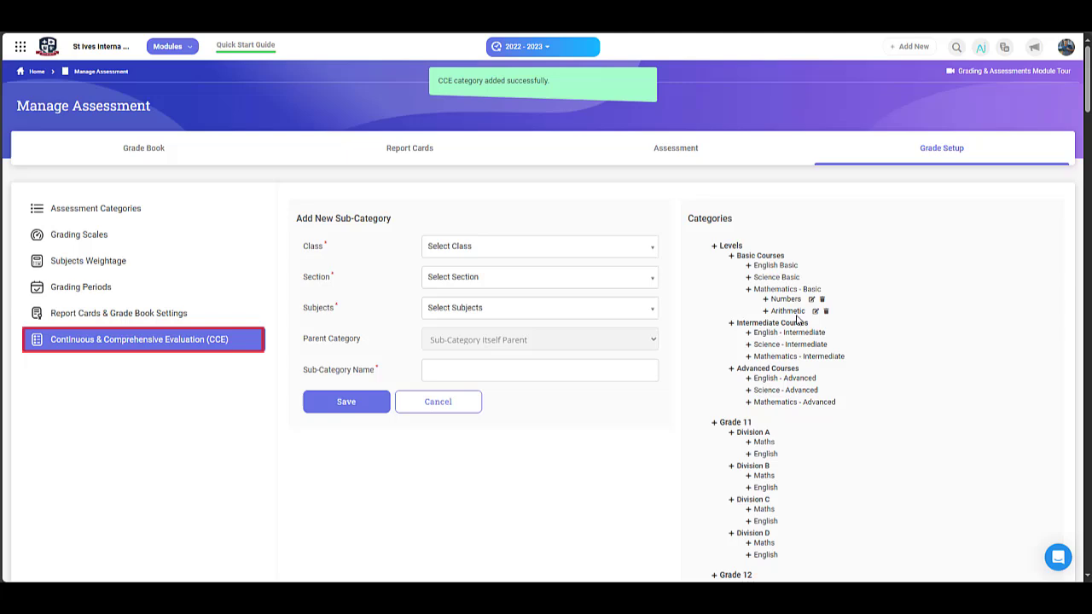
Rename the Numbers sub-category to 'Geometry' and save, then delete Geometry and confirm.
click(795, 312)
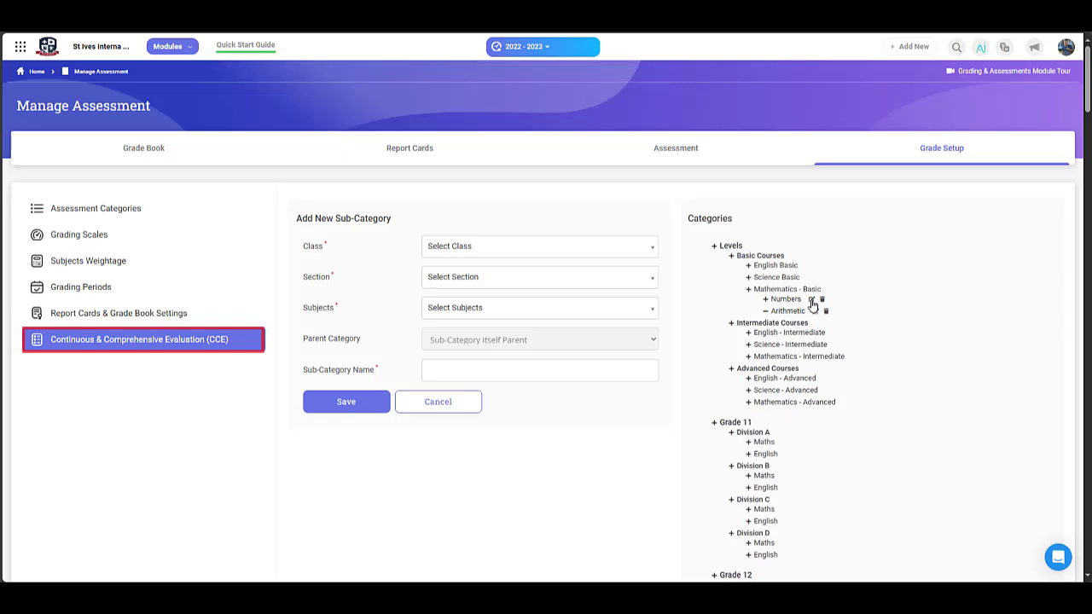
click(812, 300)
click(353, 247)
text(Geometry)
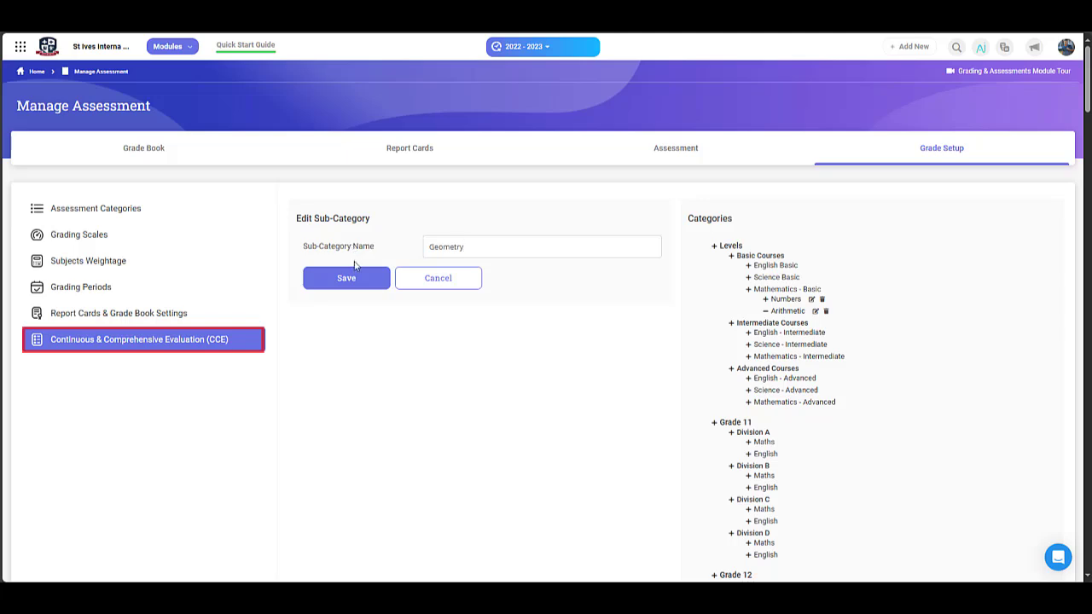
click(355, 282)
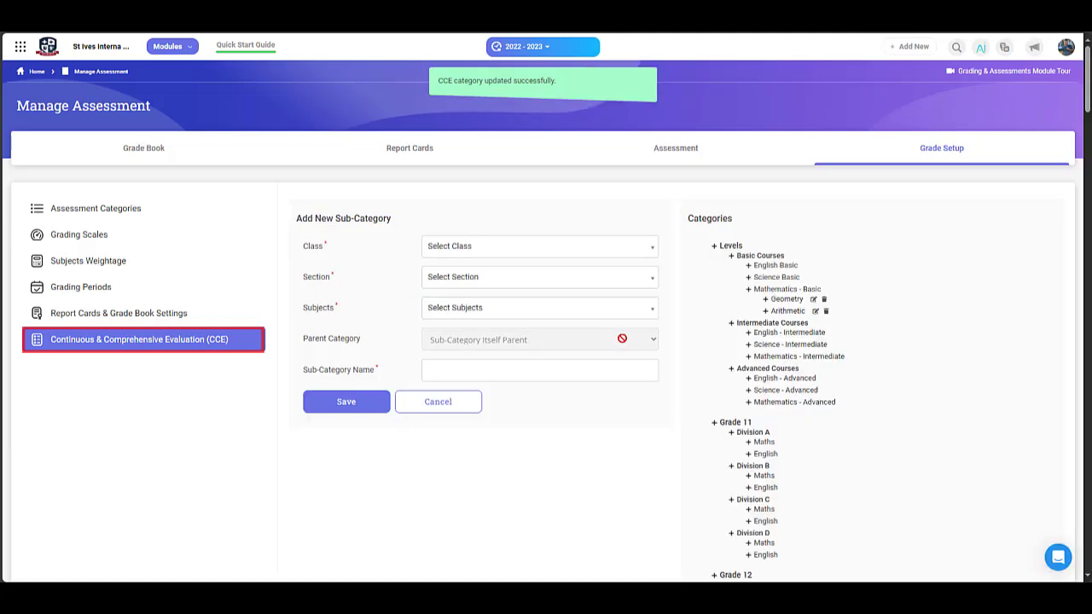
click(824, 300)
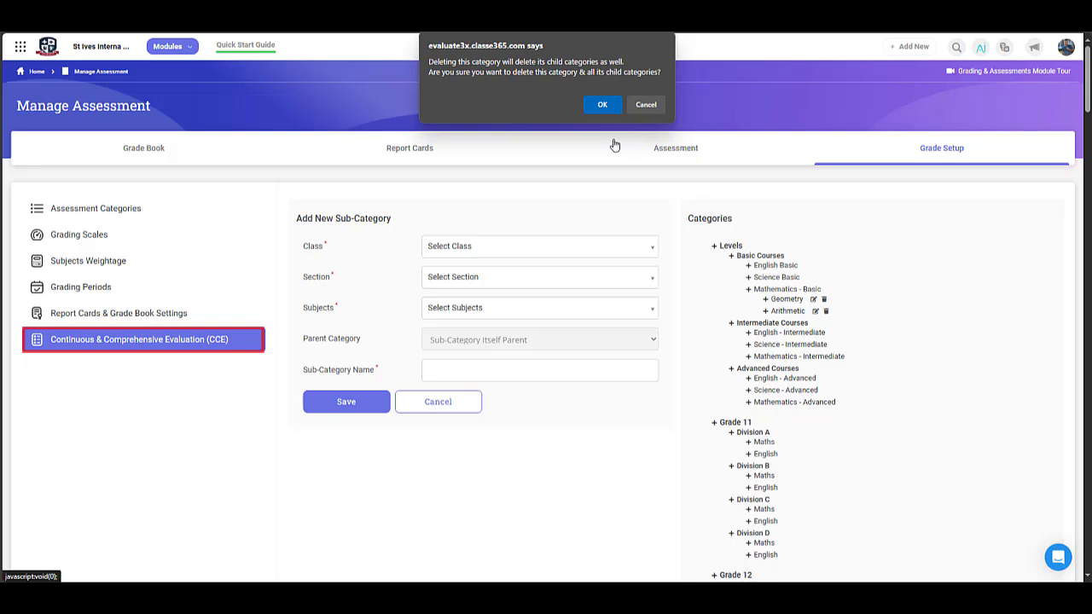
click(602, 104)
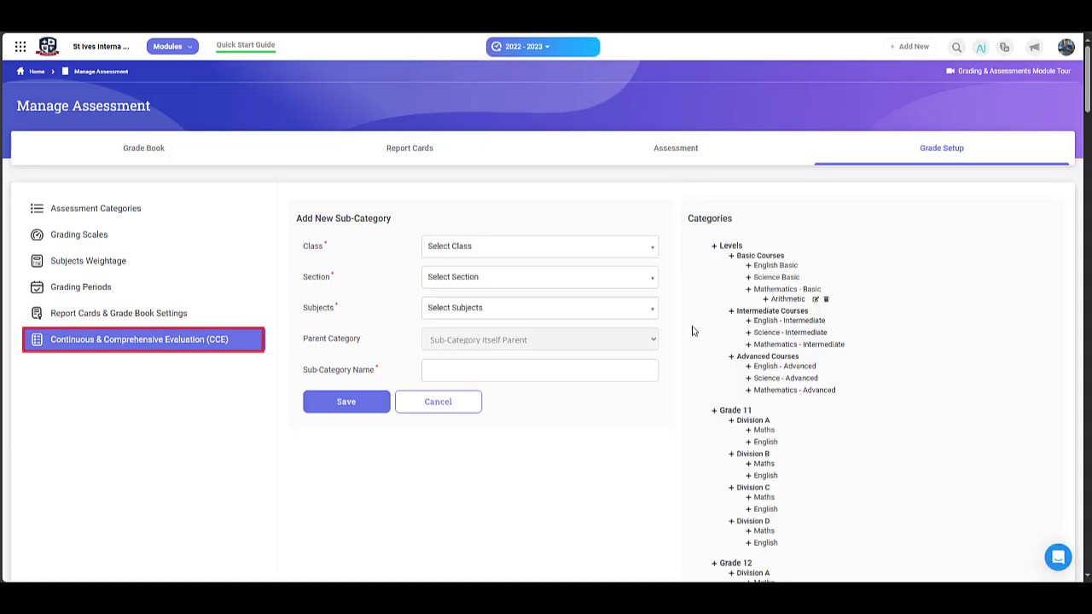